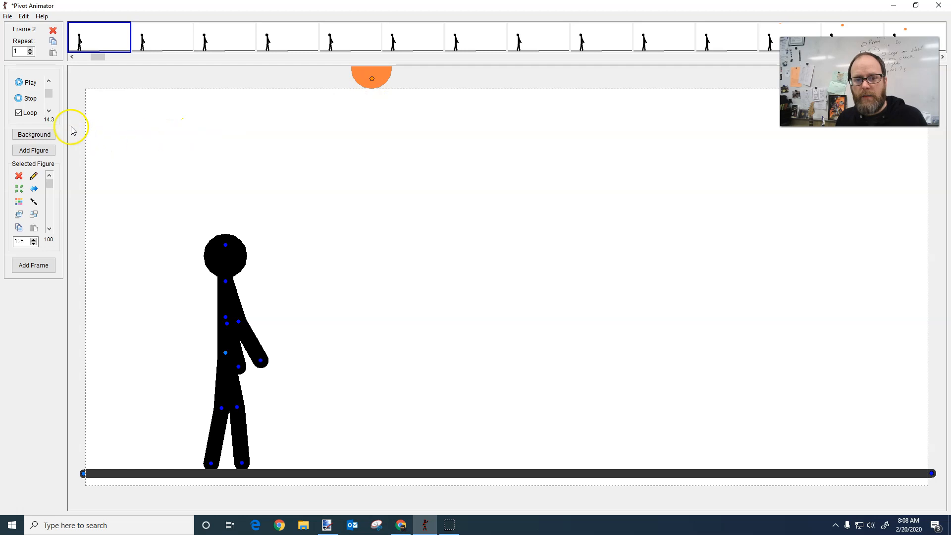
Play the bouncing-ball animation, stop it, and return to the first frame
left_click(31, 85)
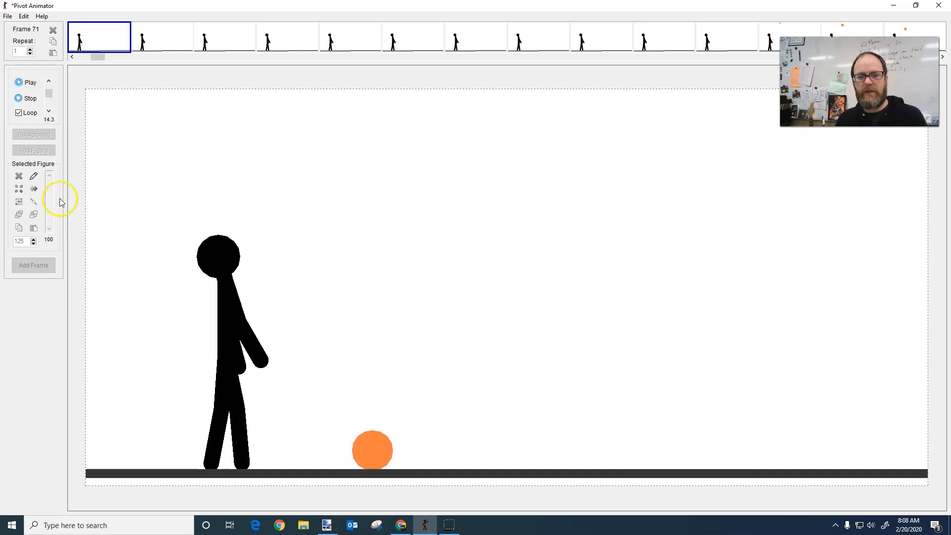
left_click(23, 98)
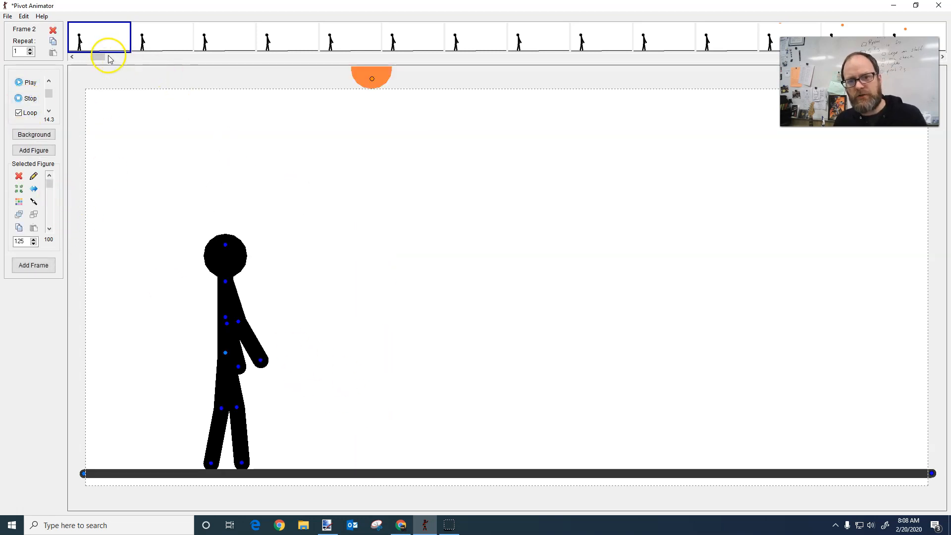
left_click_drag(101, 62, 83, 57)
left_click(93, 32)
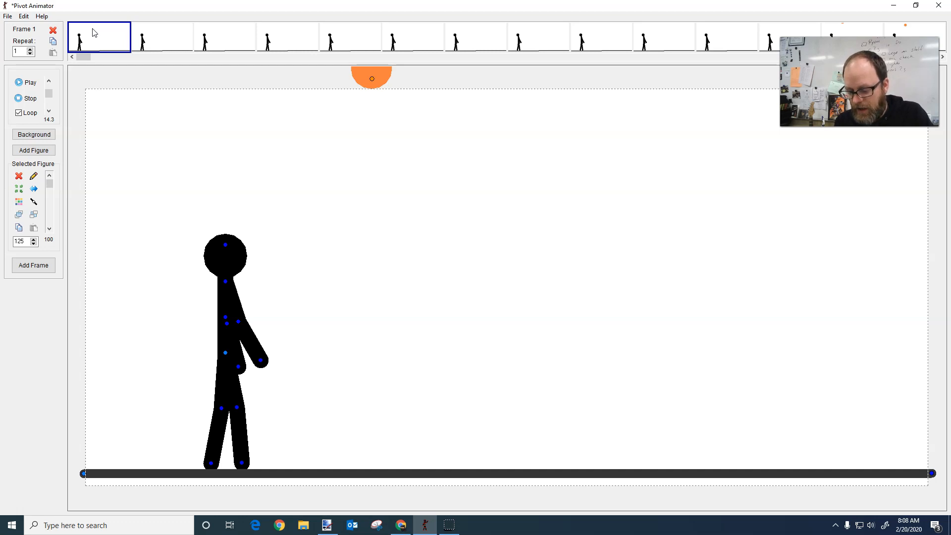
Step through frames 1 to 13 to examine the figure and ball before the ball starts to drop
key("Right")
key("Right")
key("Right")
key("Right")
key("Right")
key("Right")
key("Left")
key("Left")
key("Left")
key("Left")
key("Left")
key("Left")
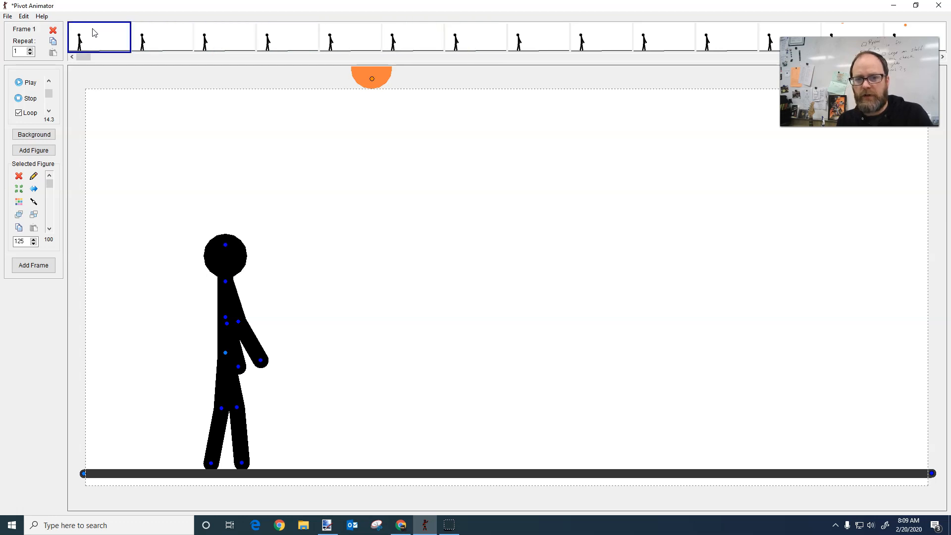
key("Right")
key("Right")
key("Right")
key("Right")
key("Right")
key("Right")
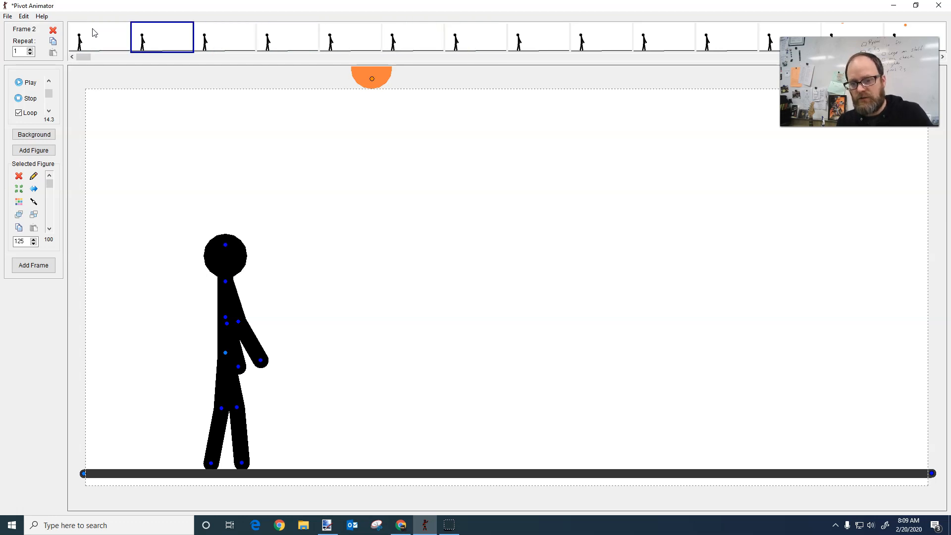
key("Right")
key("Right")
key("Right")
key("Right")
key("Right")
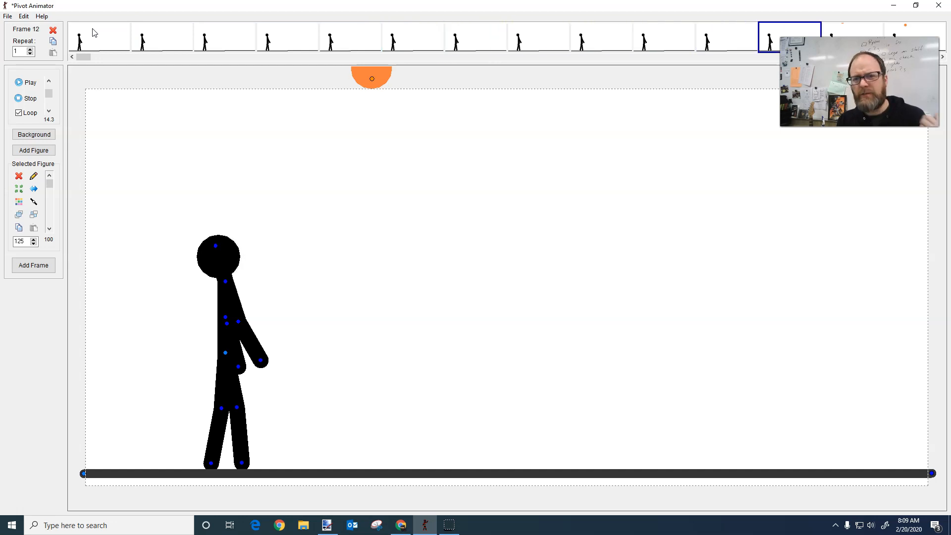
key("Right")
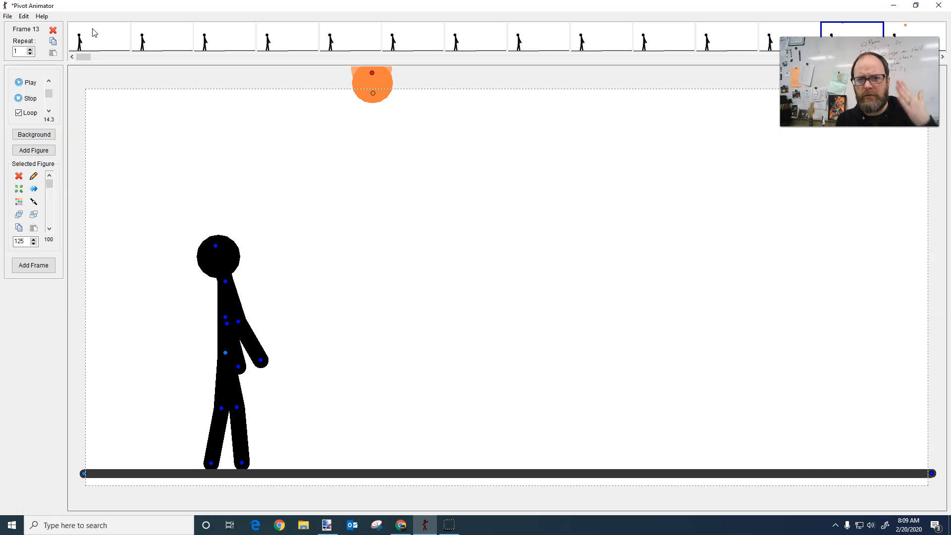
Go back to frame 9 and step forward again to frame 13 to examine where the ball's fall begins
key("Left")
key("Left")
key("Left")
key("Left")
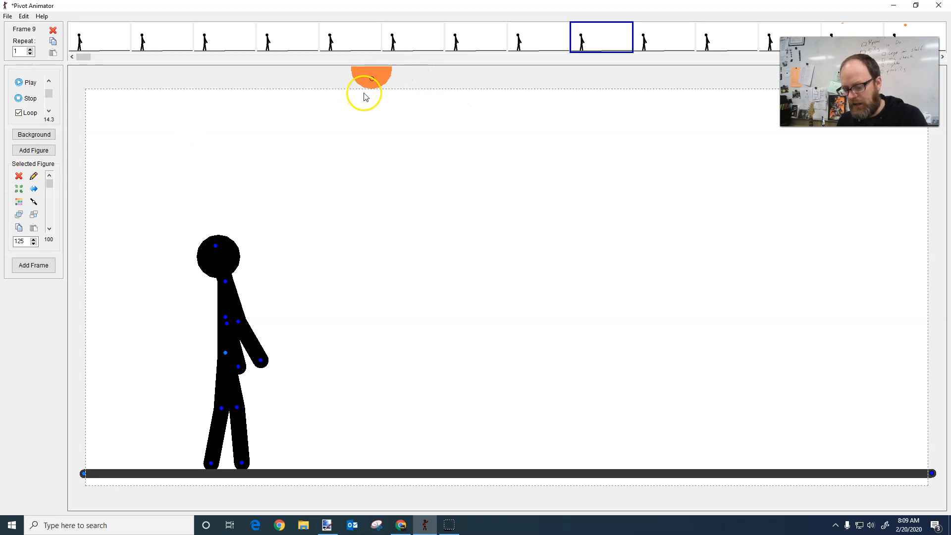
key("Right")
key("Right")
key("Right")
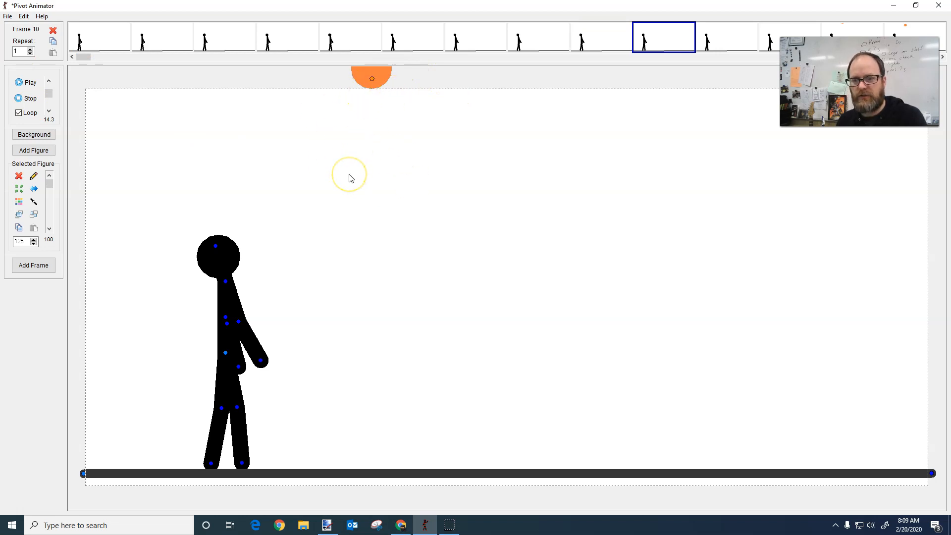
key("Right")
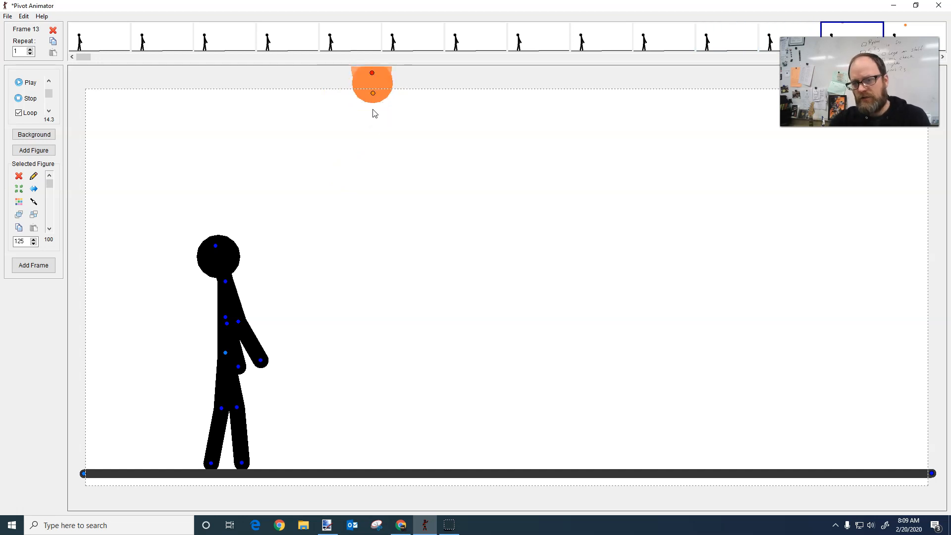
Step through frames 14 to 18 to examine the spacing of the ball as it falls to the ground
key("Right")
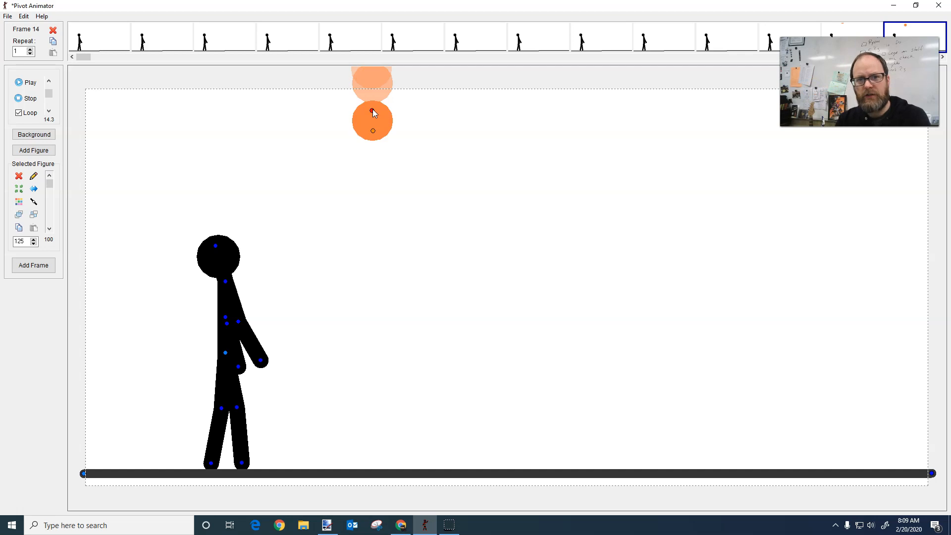
key("Right")
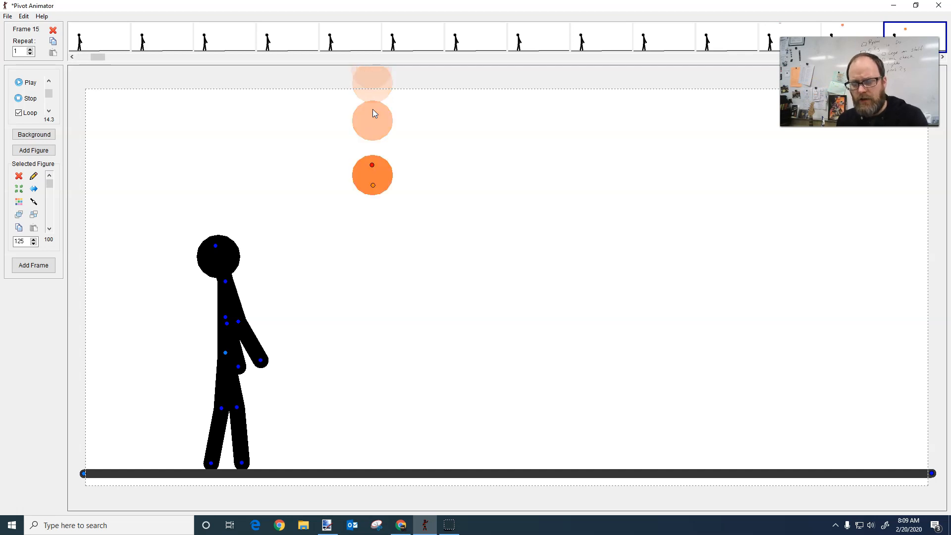
key("Right")
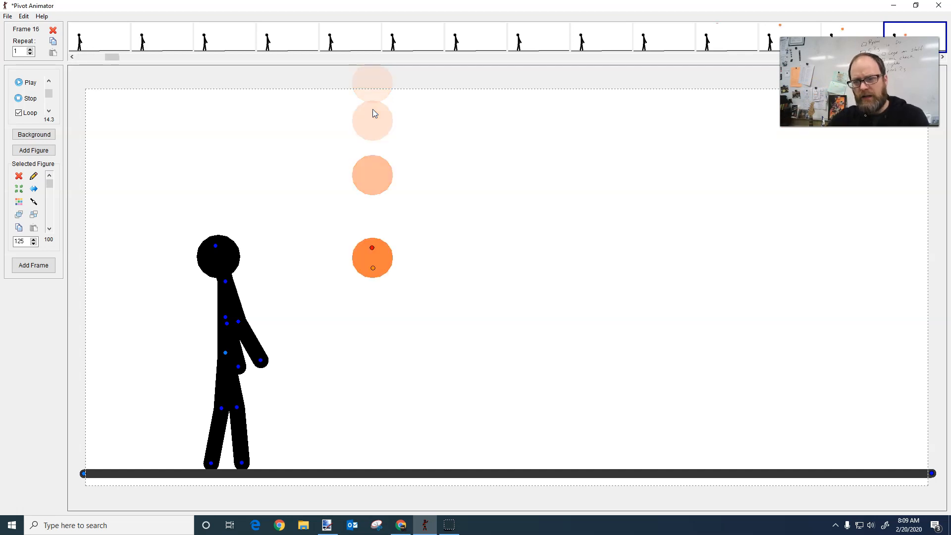
key("Left")
key("Right")
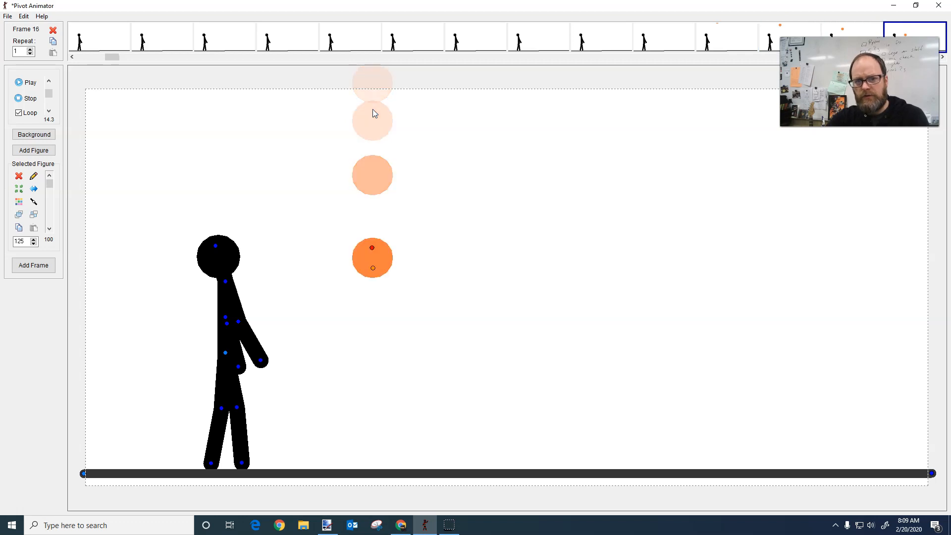
key("Left")
key("Left")
key("Left")
key("Left")
key("Right")
key("Right")
key("Right")
key("Right")
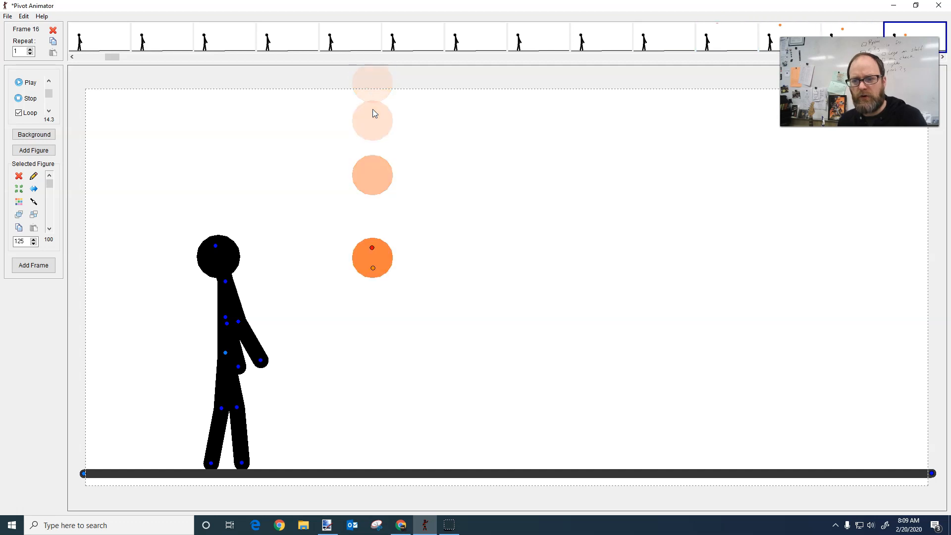
key("Right")
key("Right")
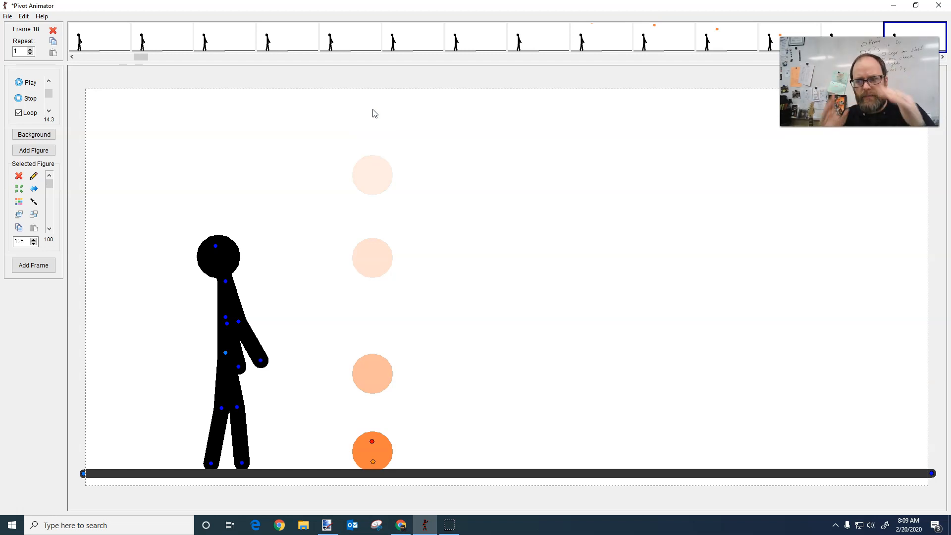
Step through the frames from the ground impact at frame 18 up to frame 24 to examine the rebound
key("Left")
key("Right")
key("Right")
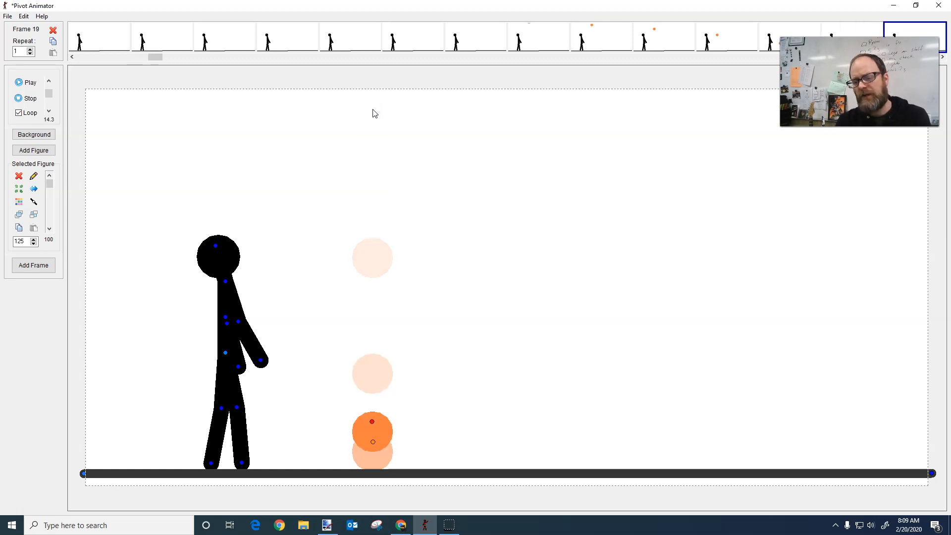
key("Right")
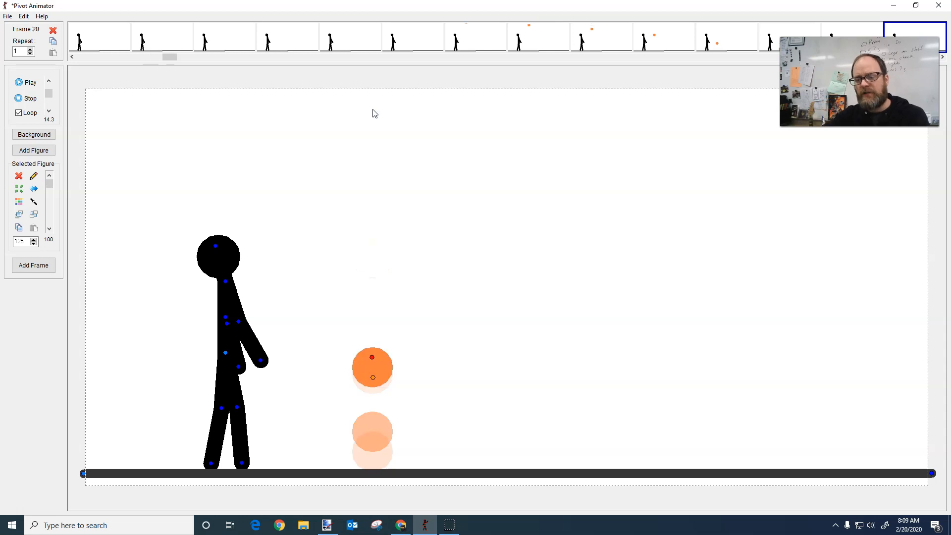
key("Right")
key("Right")
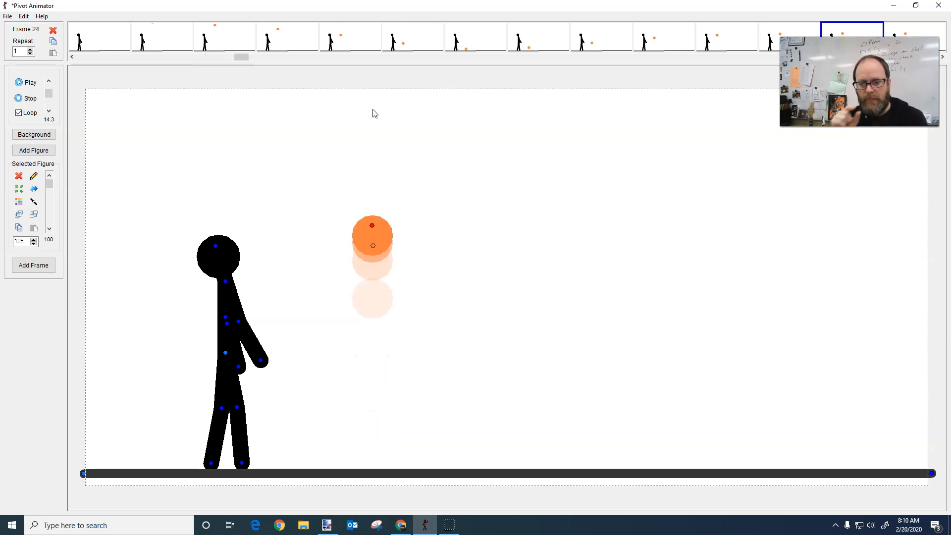
Step back and forth around frame 24 to examine how the ball's spacing tightens at the top of the bounce
key("Right")
key("Right")
key("Right")
key("Right")
key("Left")
key("Left")
key("Left")
key("Left")
key("Left")
key("Left")
key("Left")
key("Left")
key("Left")
key("Left")
key("Right")
key("Right")
key("Right")
key("Right")
key("Right")
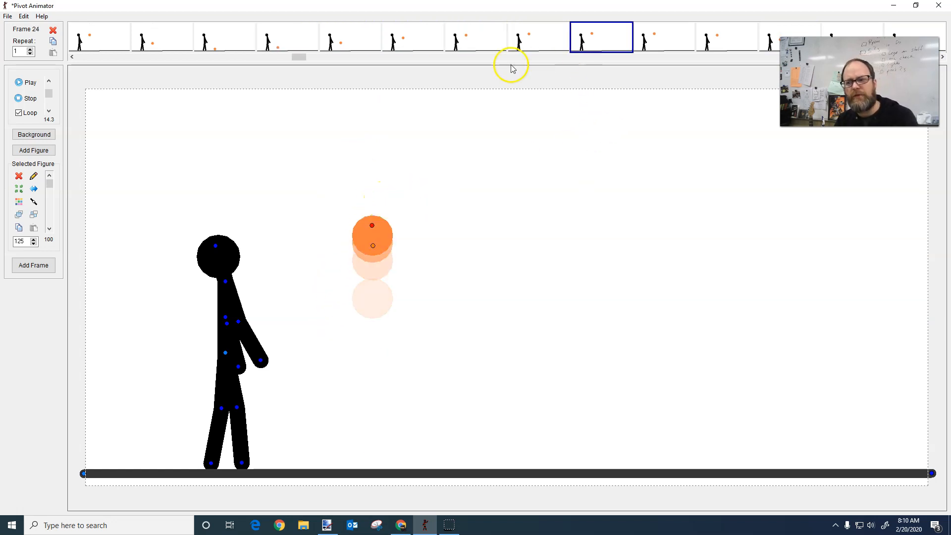
key("Right")
key("Left")
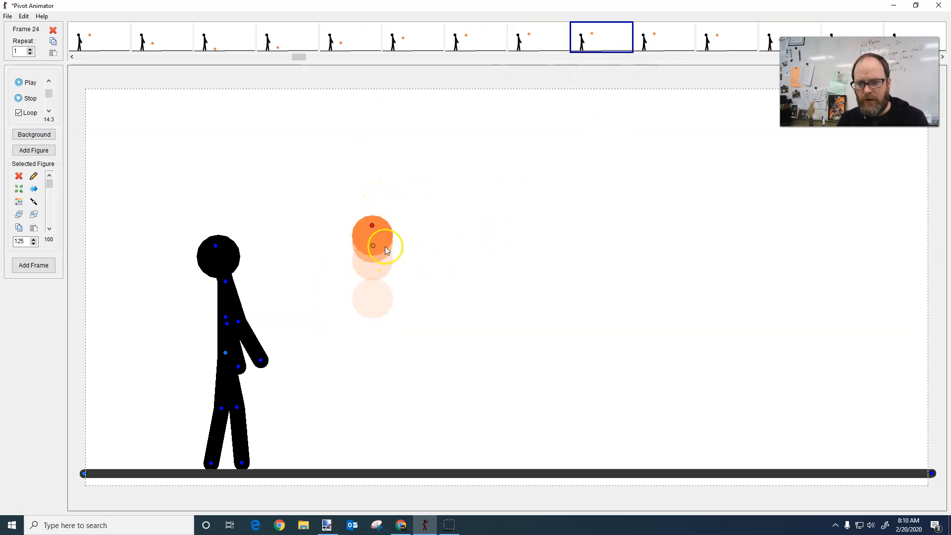
key("Left")
key("Left")
key("Left")
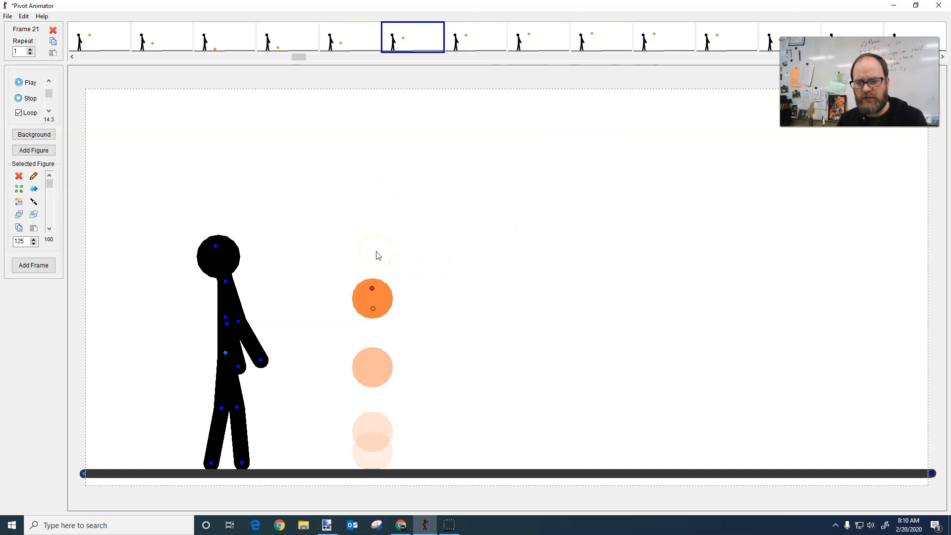
key("Right")
key("Right")
key("Right")
key("Right")
key("Left")
key("Left")
key("Right")
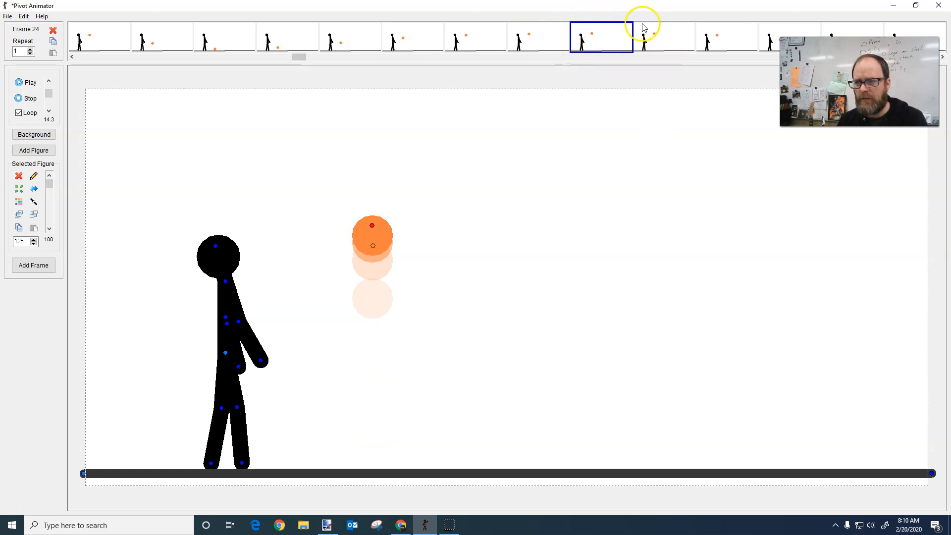
Insert an extra frame at the top of the ball's first bounce, and compare frames 24 and 25
right_click(664, 38)
left_click(674, 40)
left_click(644, 46)
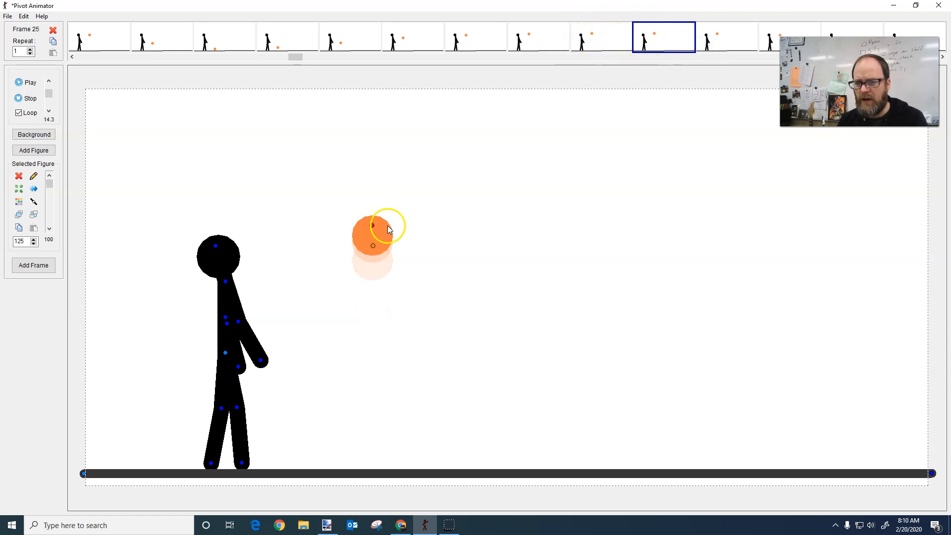
left_click(601, 42)
left_click(649, 47)
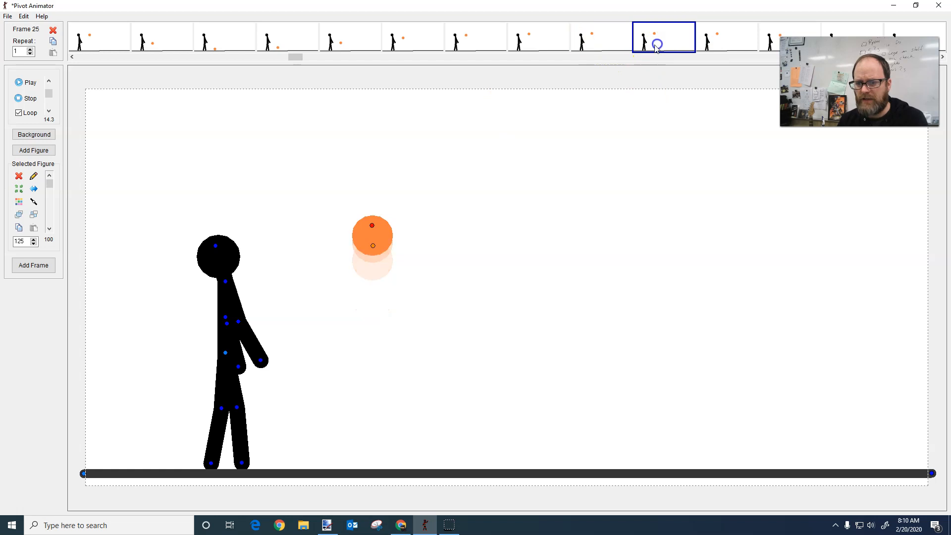
left_click(600, 38)
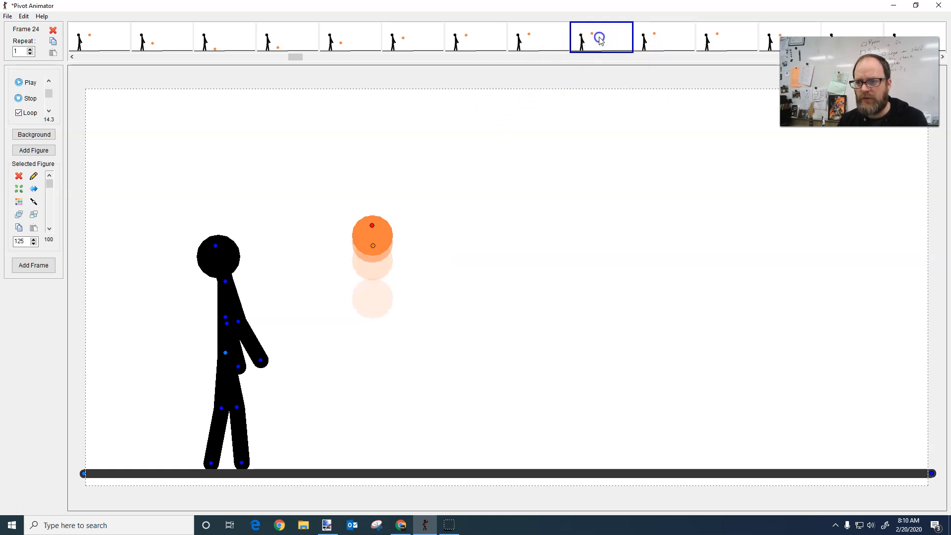
left_click(656, 37)
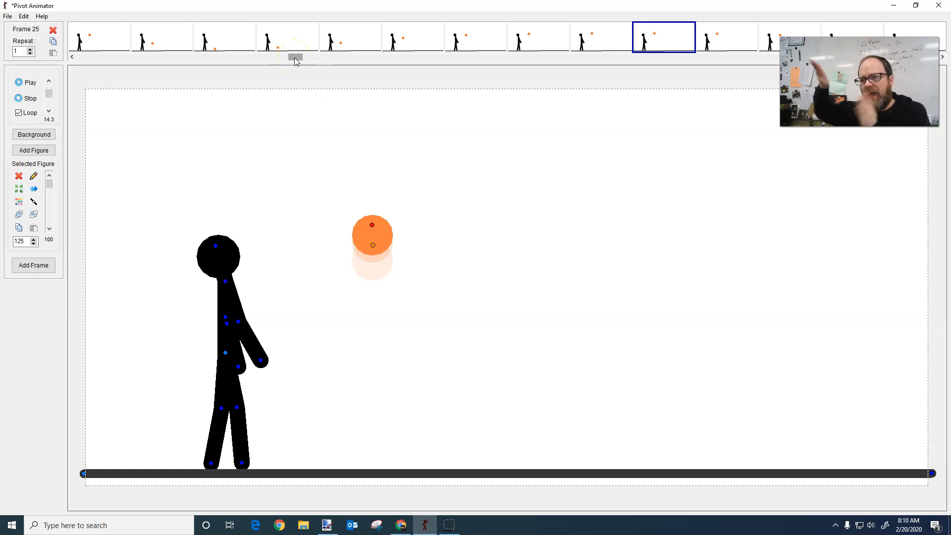
Look over the whole timeline, and play the animation once more from frame 1 before stopping it
left_click_drag(295, 57, 639, 58)
left_click_drag(837, 57, 57, 45)
left_click(29, 85)
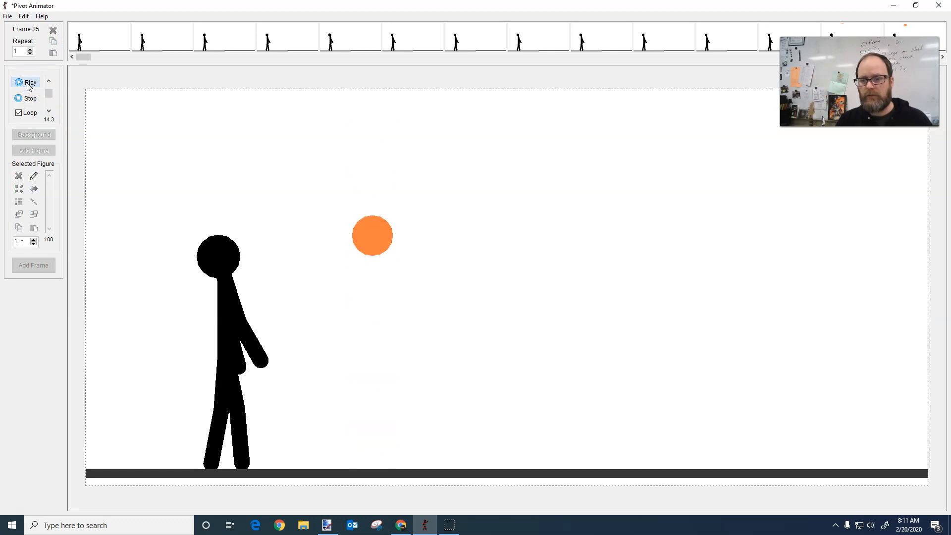
left_click(26, 98)
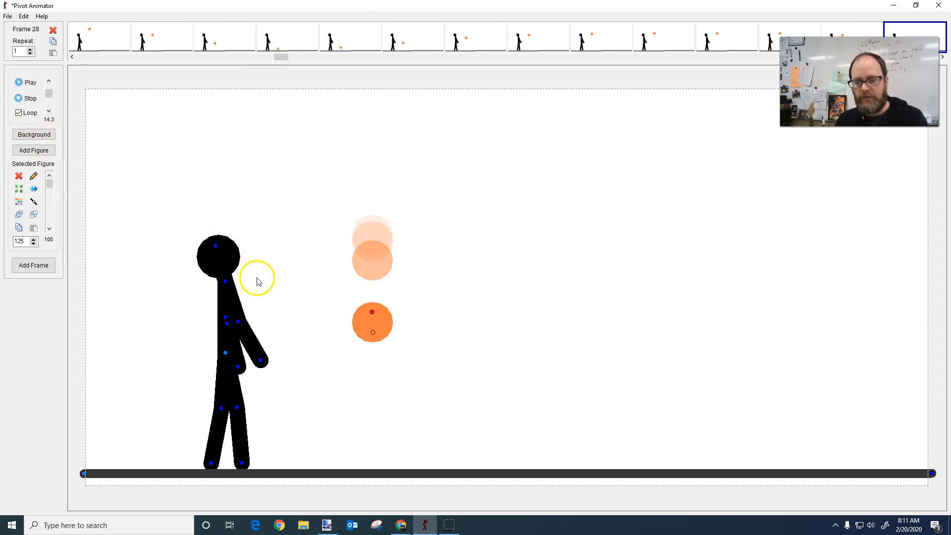
Step through frames 13 to 23 to examine the ball's spacing during the fall and first rebound
scroll(292, 278, "up", 17)
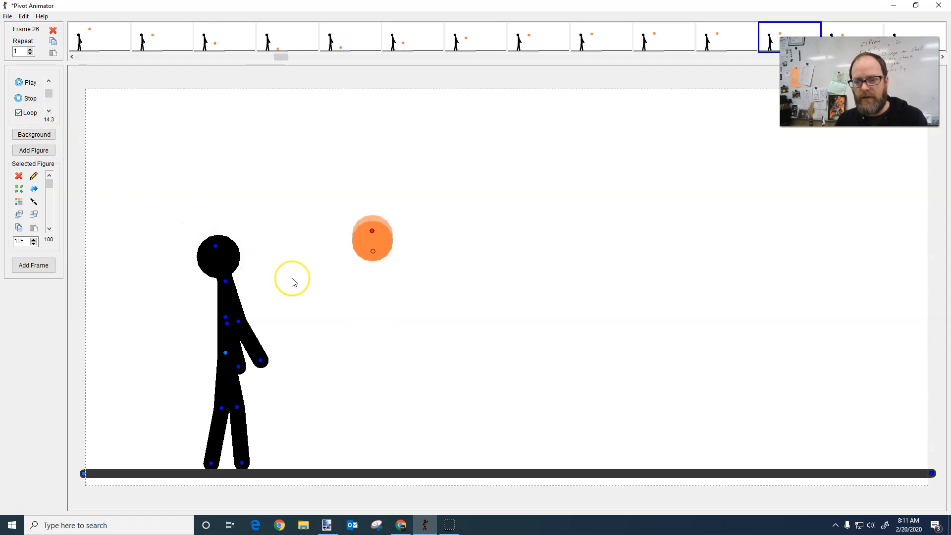
scroll(292, 282, "down", 6)
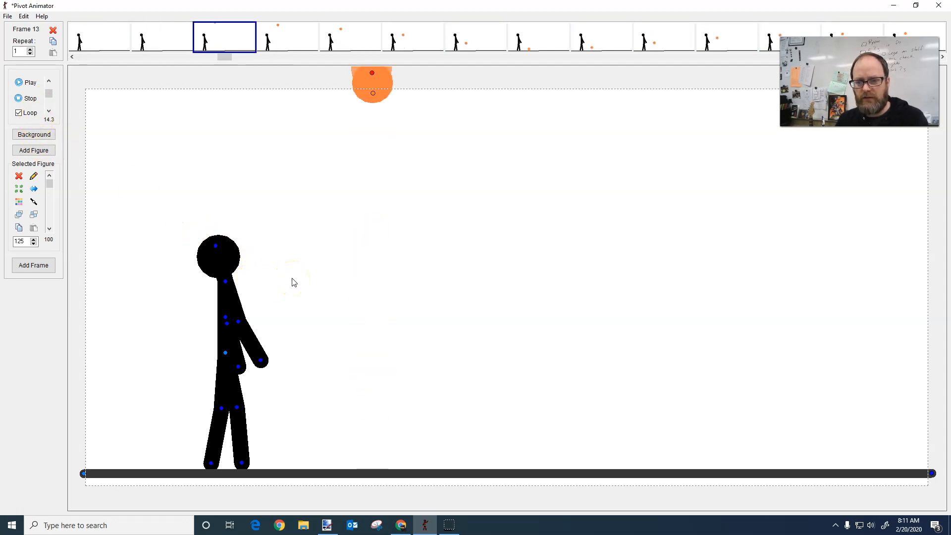
scroll(292, 282, "down", 3)
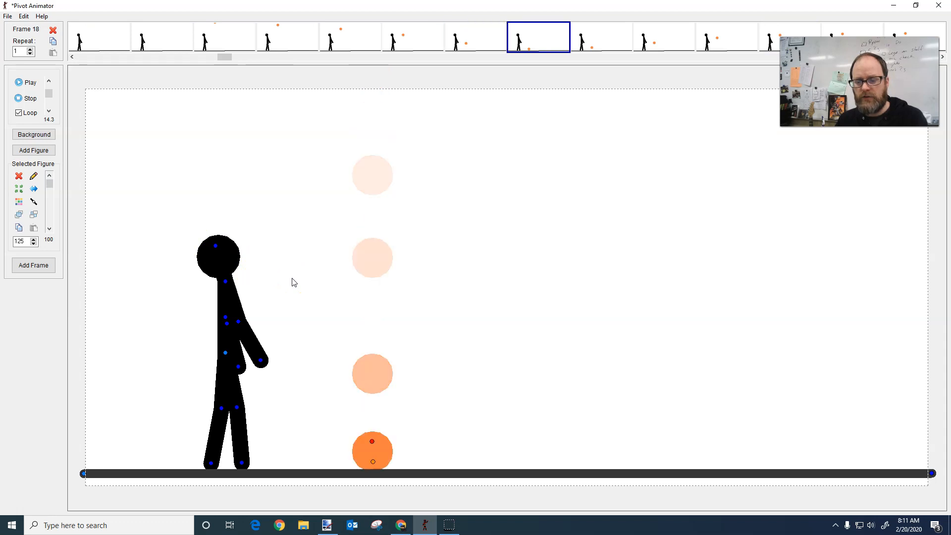
scroll(293, 281, "up", 2)
scroll(293, 281, "down", 1)
scroll(426, 375, "down", 1)
scroll(400, 427, "up", 1)
scroll(400, 428, "down", 2)
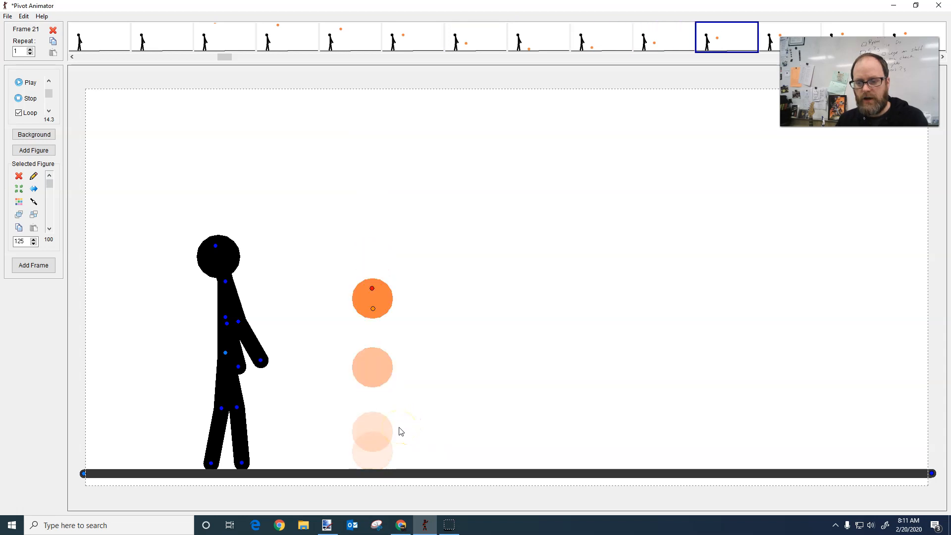
scroll(400, 431, "down", 1)
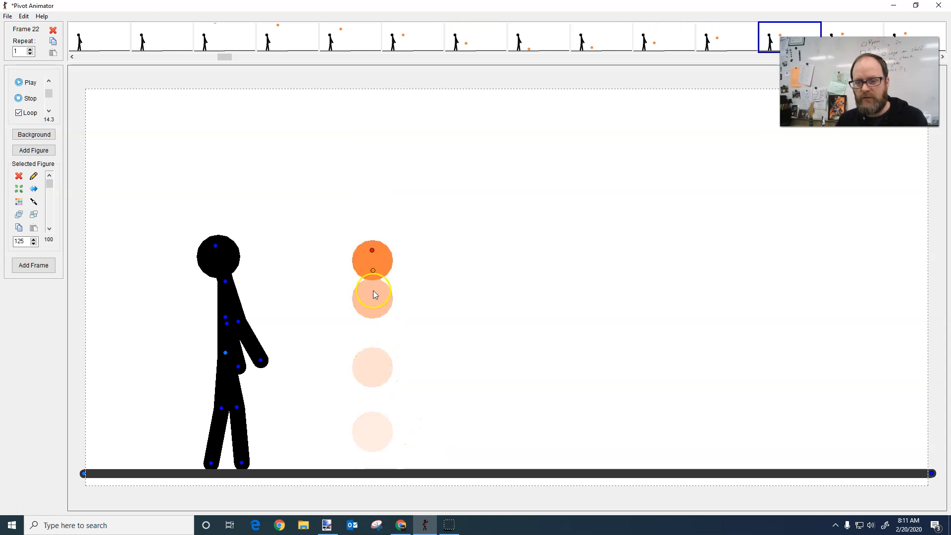
scroll(416, 343, "down", 1)
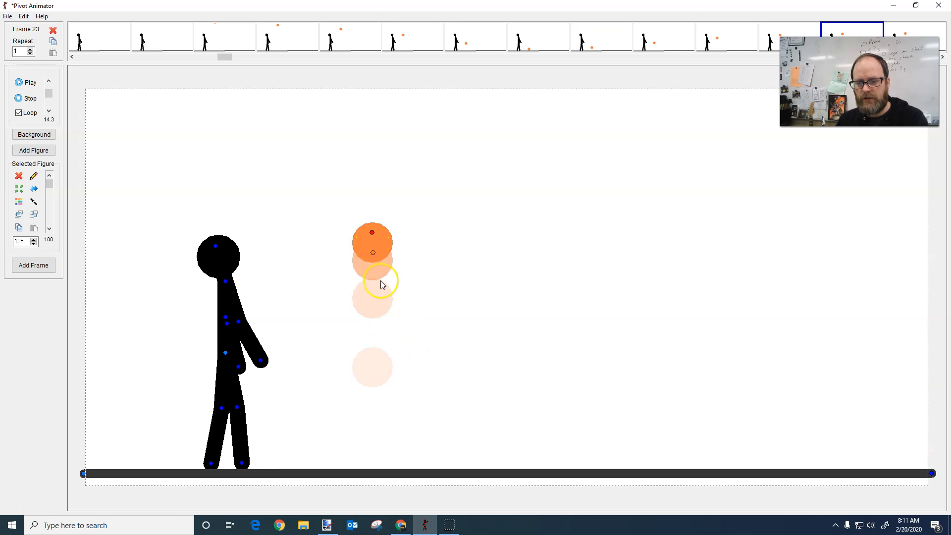
Step back and forth through frames 23 to 27 to examine the ball's spacing at the peak of its first bounce
scroll(436, 302, "down", 3)
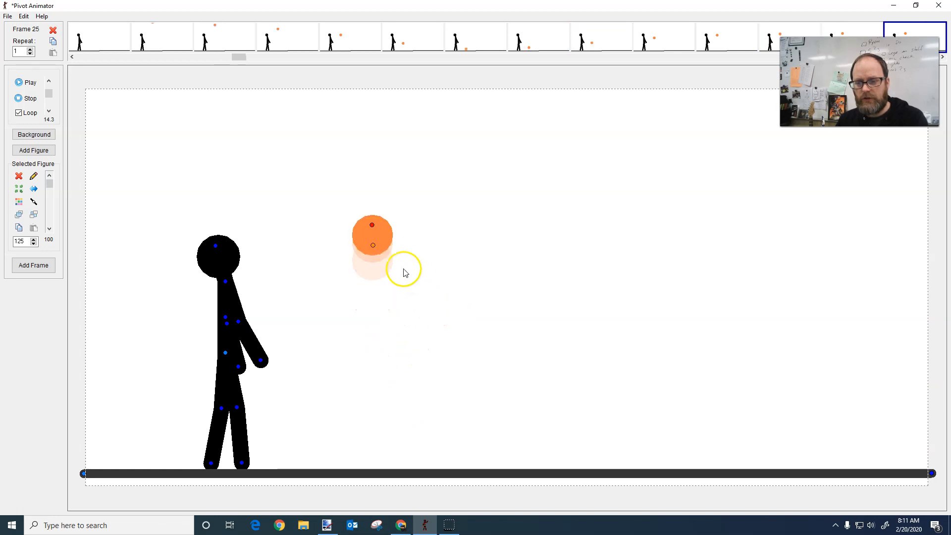
scroll(385, 243, "up", 1)
scroll(385, 245, "down", 1)
scroll(381, 239, "up", 1)
scroll(384, 241, "down", 3)
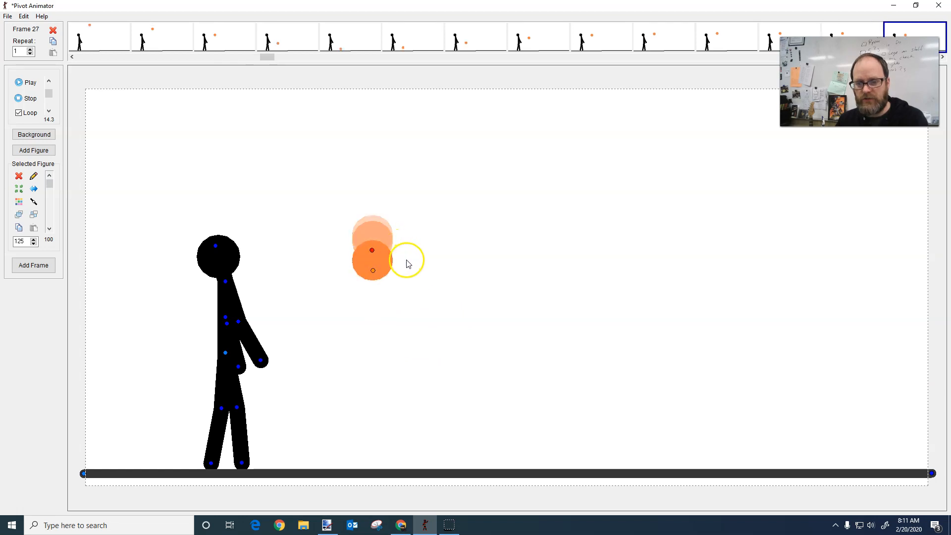
scroll(405, 269, "down", 2)
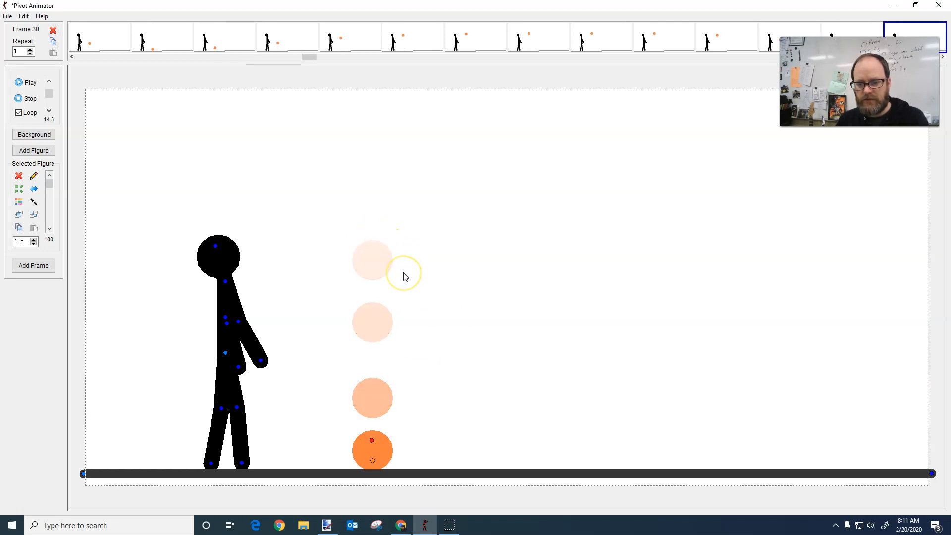
Step through frames 30 to 37 to examine the ball's spacing from the ground contact up to the second peak
scroll(405, 277, "down", 1)
key("Right")
key("Right")
key("Right")
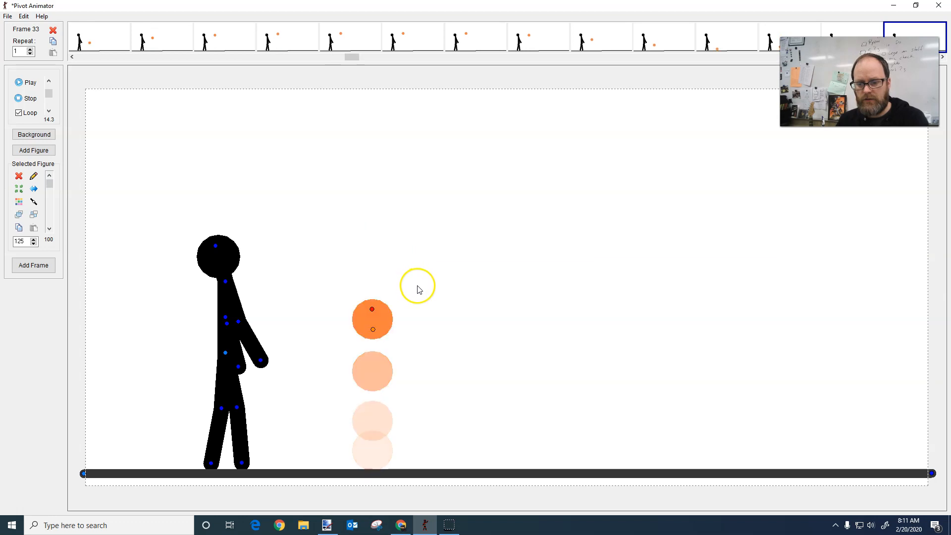
key("Right")
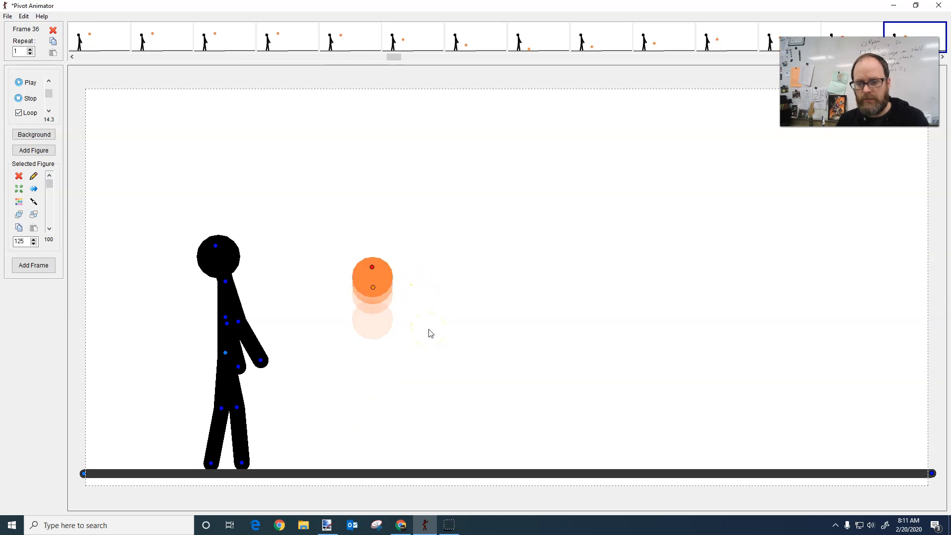
key("Right")
key("Left")
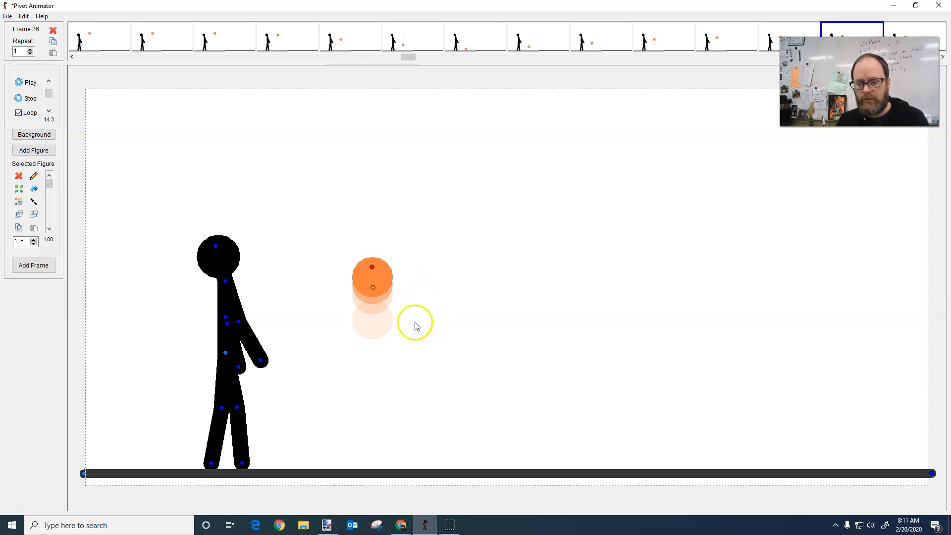
mouse_move(884, 49)
left_mouse_down()
mouse_move(884, 61)
mouse_move(903, 51)
left_mouse_up()
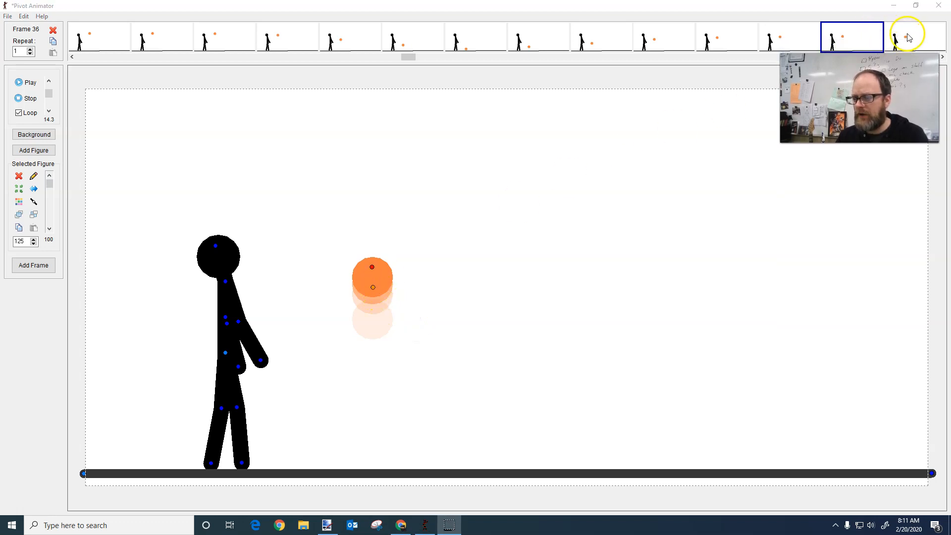
left_click(909, 38)
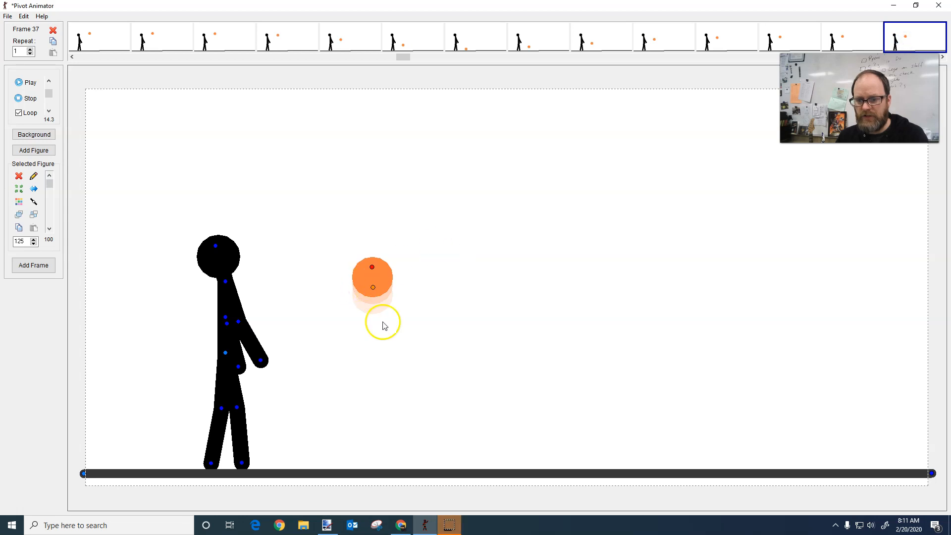
Step through frames 37 to 43 to examine how the ball's spacing widens during the next fall to the ground
key("Right")
key("Right")
key("Right")
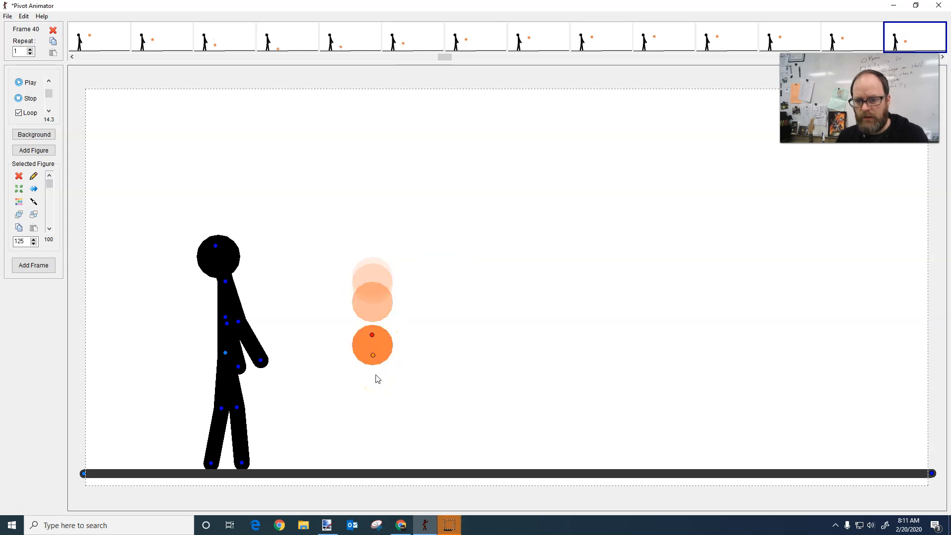
key("Right")
left_click(375, 328)
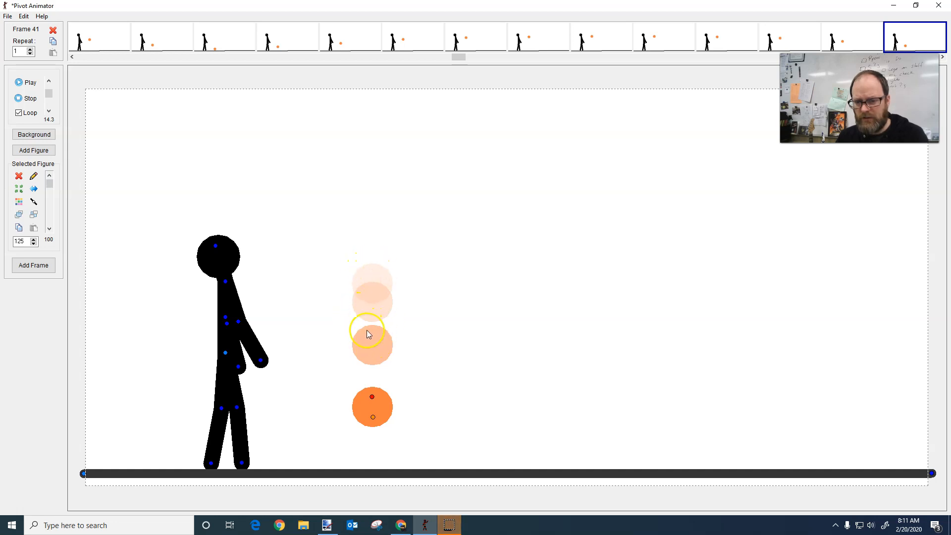
key("Right")
key("Right")
key("Right")
key("Right")
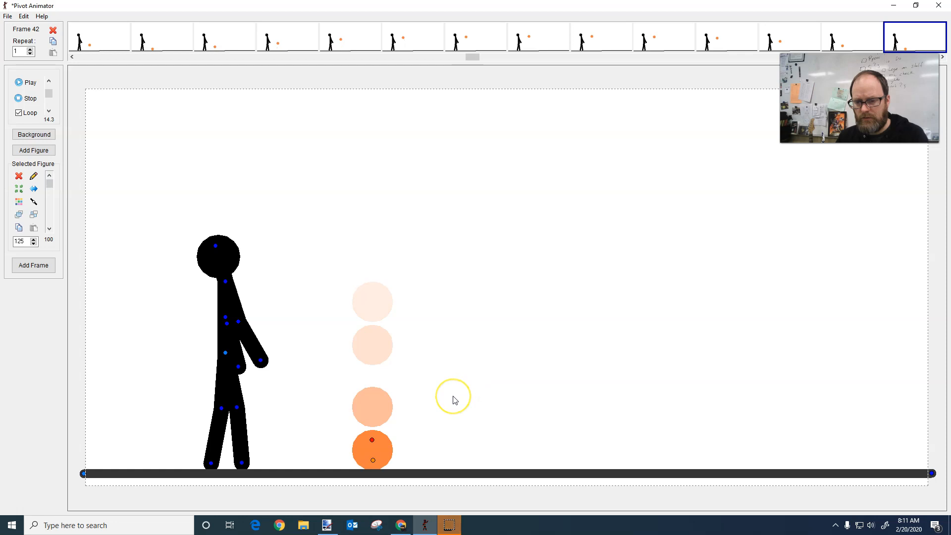
key("Left")
key("Left")
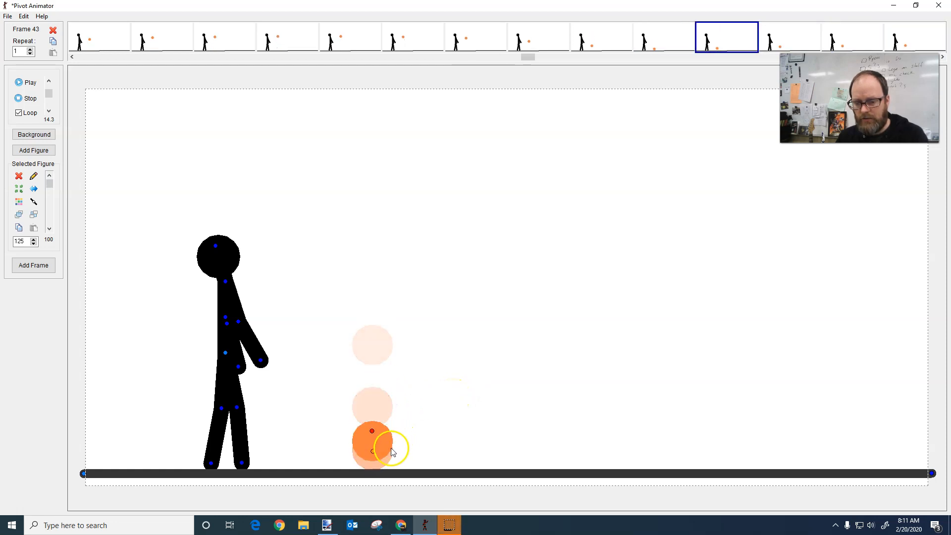
Raise the ball in frame 43 so it rebounds off the ground, slightly overlapping its frame 42 position
key("Up")
key("Up")
key("Up")
key("Up")
key("Up")
key("Up")
key("Up")
key("Up")
key("Up")
key("Up")
key("Up")
key("Up")
key("Up")
key("Up")
key("Up")
key("Up")
key("Up")
key("Up")
key("Up")
key("Up")
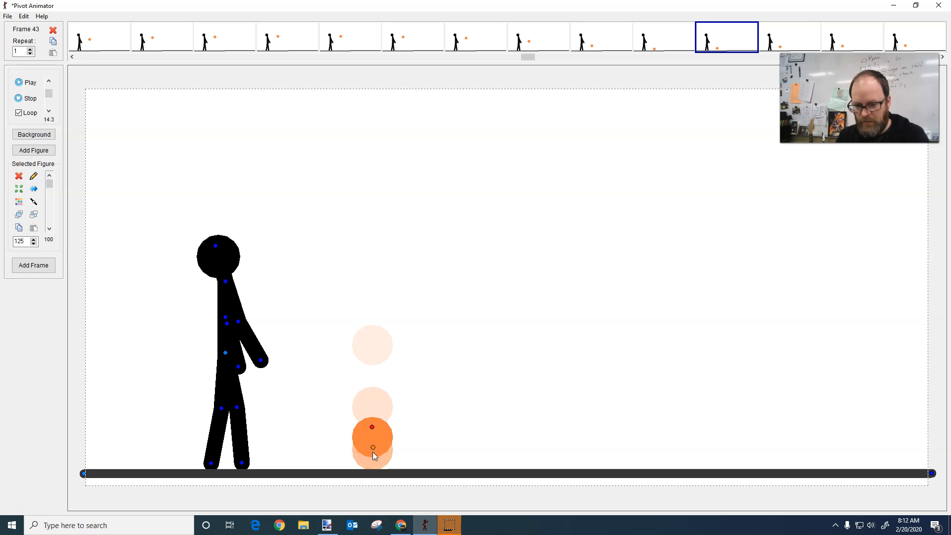
key("Up")
key("Up")
key("Up")
Raise the ball in frame 44 to a position higher than in frame 43, continuing the rebound
key("Right")
key("Up")
key("Up")
key("Up")
key("Up")
key("Up")
key("Up")
key("Up")
key("Up")
key("Up")
key("Up")
key("Up")
key("Up")
key("Up")
key("Up")
key("Up")
key("Up")
key("Up")
key("Up")
key("Up")
key("Up")
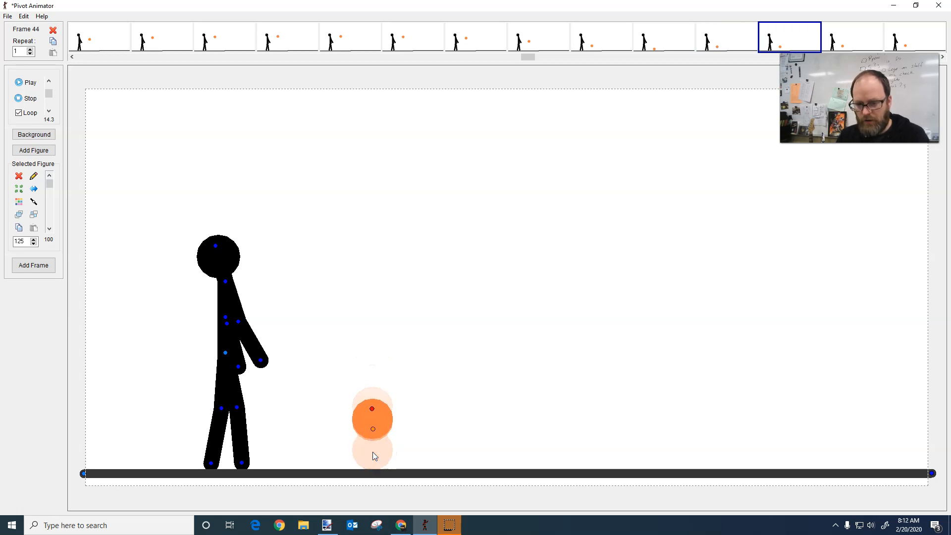
key("Up")
key("Up")
key("Up")
key("Up")
key("Up")
key("Up")
key("Up")
key("Up")
key("Up")
key("Up")
key("Up")
key("Up")
key("Up")
key("Up")
key("Up")
key("Up")
key("Up")
key("Up")
key("Up")
key("Up")
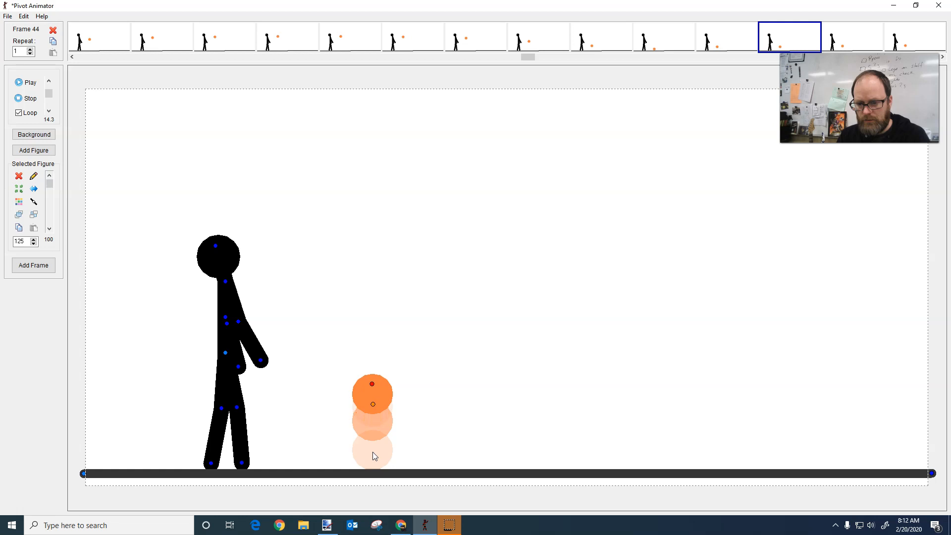
Raise the ball in frame 45 a smaller distance above its frame 44 position to slow it near the peak
key("Right")
key("Up")
key("Up")
key("Up")
key("Up")
key("Up")
key("Up")
key("Up")
key("Up")
key("Up")
key("Up")
key("Up")
key("Up")
key("Up")
key("Up")
key("Up")
key("Up")
key("Up")
key("Up")
key("Up")
key("Up")
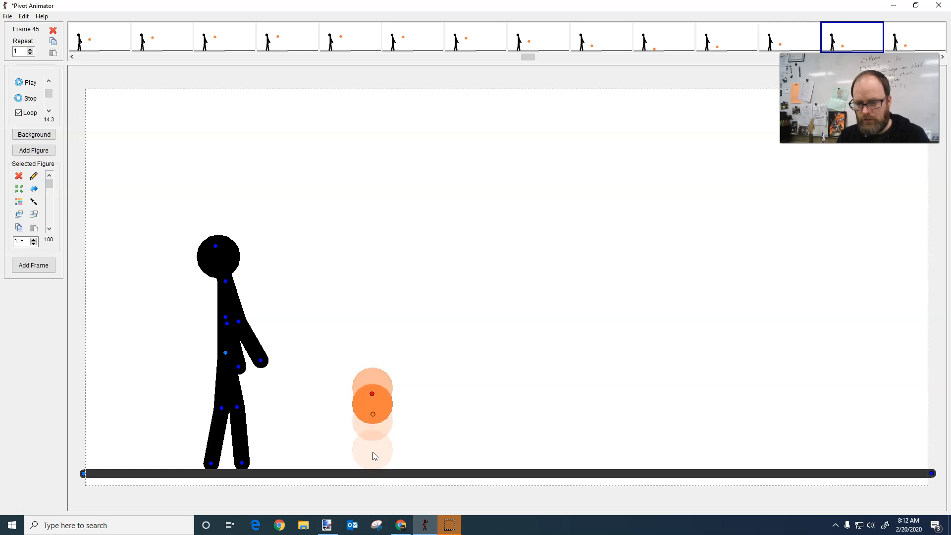
key("Up")
key("Up")
key("Up")
key("Up")
key("Up")
key("Up")
key("Up")
key("Up")
key("Up")
key("Up")
key("Up")
key("Up")
key("Up")
key("Up")
key("Up")
key("Up")
key("Up")
key("Up")
key("Up")
key("Up")
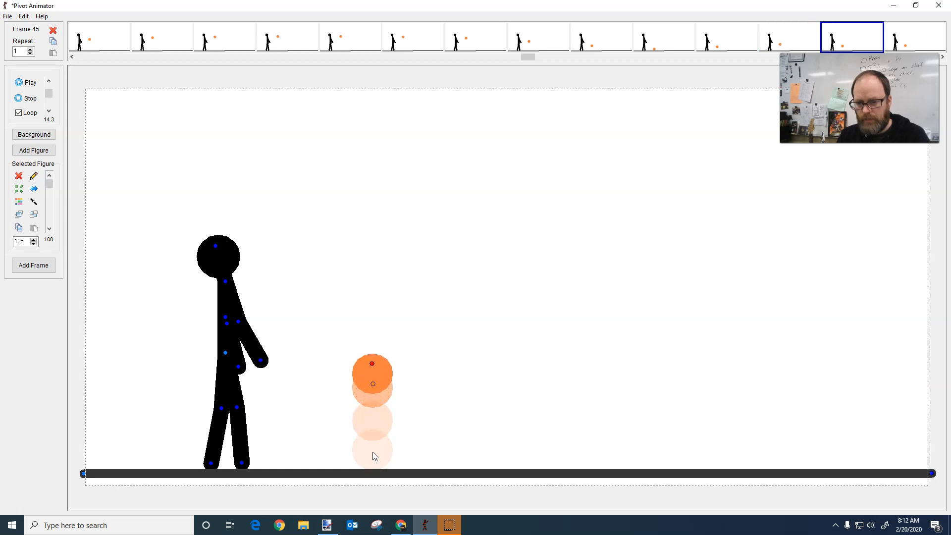
Raise the ball in frame 46 level with its frame 45 position so it hangs at the peak
key("Right")
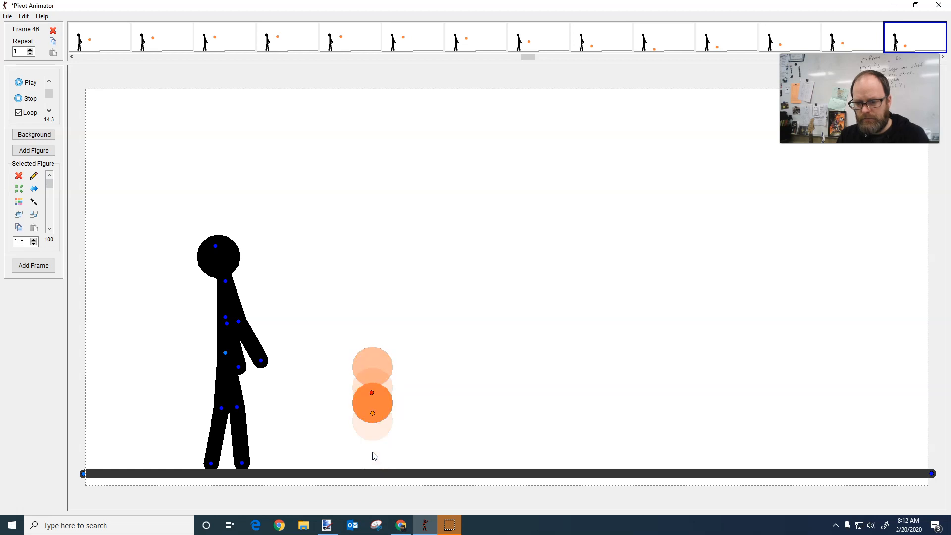
key("Up")
key("Up")
key("Up")
key("Up")
key("Up")
key("Up")
key("Up")
key("Up")
key("Up")
key("Up")
key("Up")
key("Up")
key("Up")
key("Up")
key("Up")
key("Up")
key("Up")
key("Up")
key("Up")
key("Up")
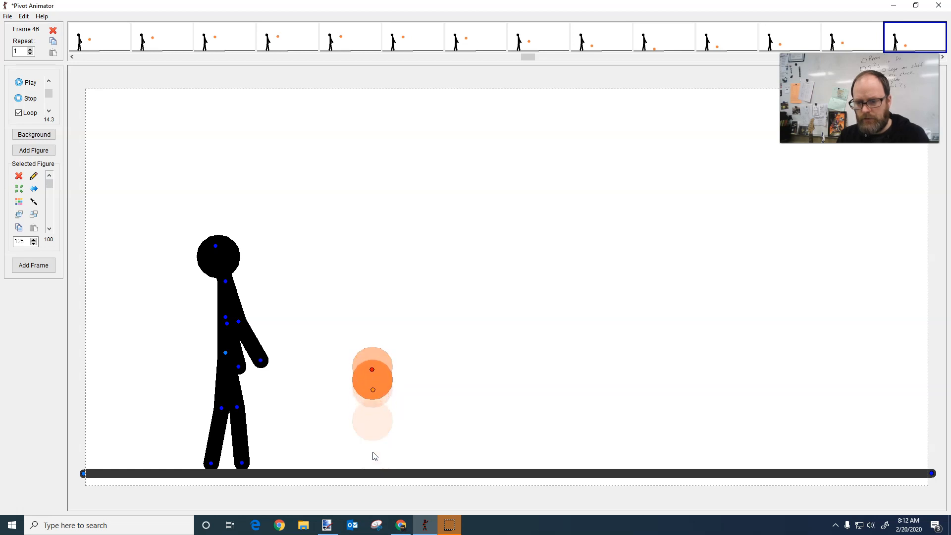
key("Up")
key("Up")
key("Up")
key("Up")
key("Up")
key("Up")
key("Up")
key("Up")
key("Up")
key("Up")
Raise the ball in frames 47 and 48, placing frame 47 slightly below the peak to begin the fall
key("Right")
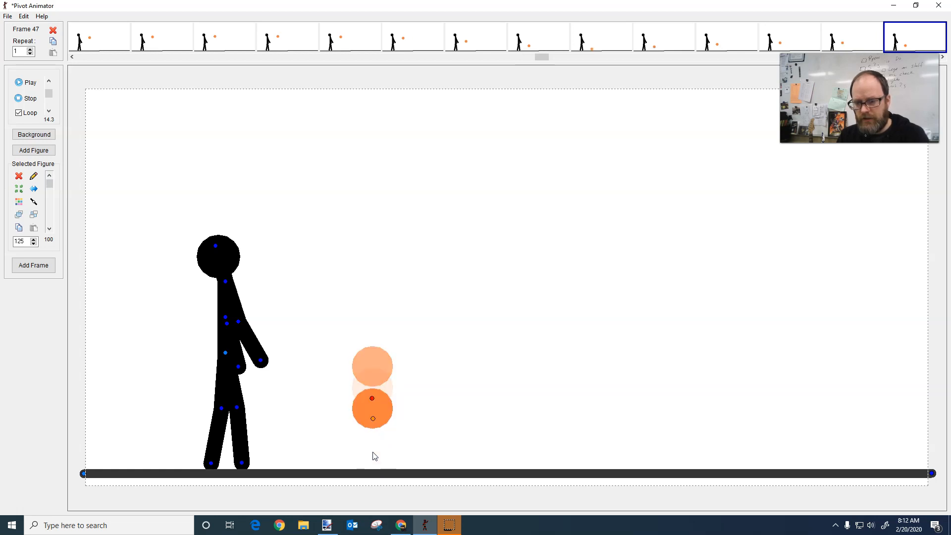
key("Up")
key("Up")
key("Up")
key("Up")
key("Up")
key("Up")
key("Up")
key("Up")
key("Up")
key("Up")
key("Up")
key("Up")
key("Up")
key("Up")
key("Up")
key("Up")
key("Up")
key("Up")
key("Up")
key("Up")
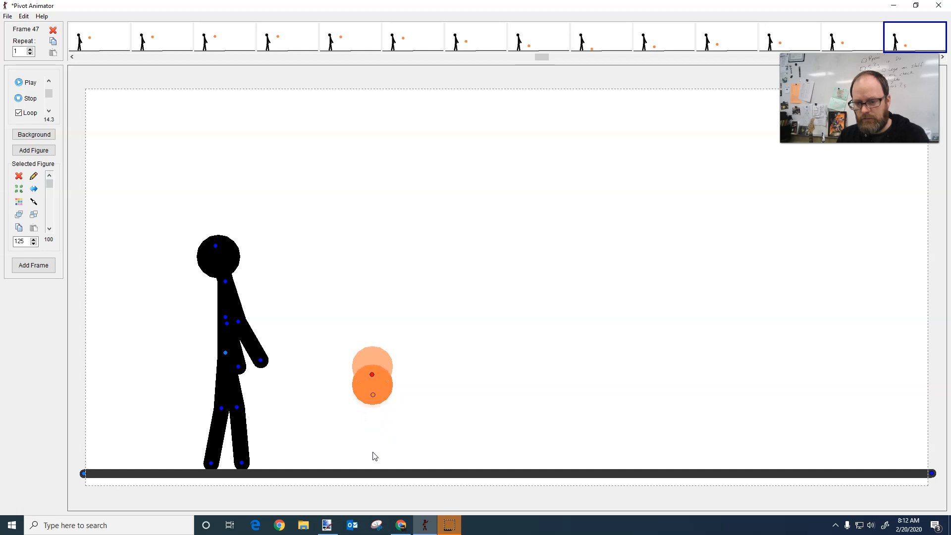
key("Right")
key("Up")
key("Up")
key("Up")
key("Up")
key("Up")
key("Up")
key("Up")
key("Up")
key("Up")
key("Up")
key("Up")
key("Up")
key("Up")
key("Up")
key("Up")
key("Up")
key("Up")
key("Up")
key("Up")
key("Up")
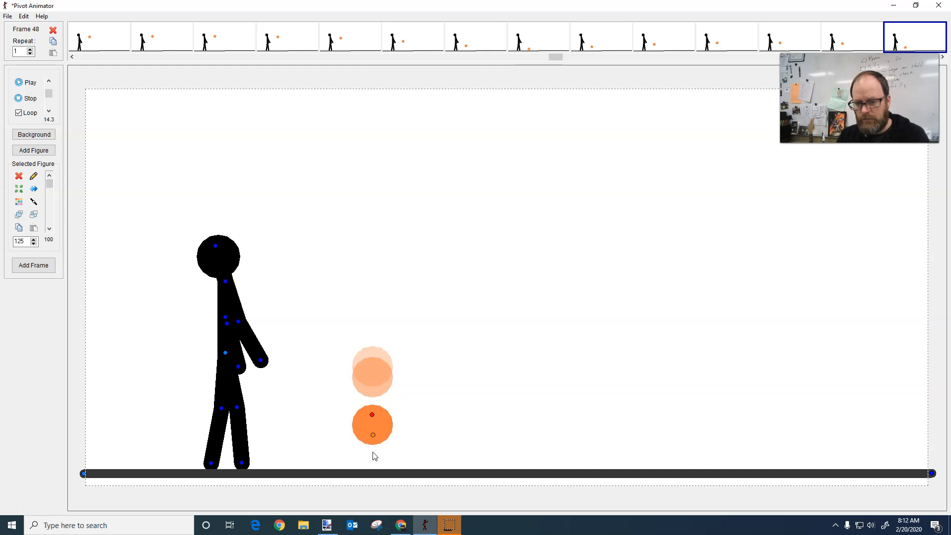
Play the whole animation from frame 1 to check the adjusted bounce, and stop the playback
key("Right")
key("Left")
key("Left")
key("Left")
key("Left")
key("Left")
key("Left")
key("Left")
key("Left")
key("Left")
key("Left")
key("Left")
key("Left")
key("Left")
key("Left")
key("Left")
key("Left")
key("Left")
key("Left")
key("Left")
key("Left")
key("Left")
key("Left")
key("Left")
key("Left")
key("Left")
key("Left")
key("Left")
key("Left")
key("Left")
key("Left")
key("Left")
key("Left")
key("Left")
key("Left")
key("Left")
key("Left")
key("Left")
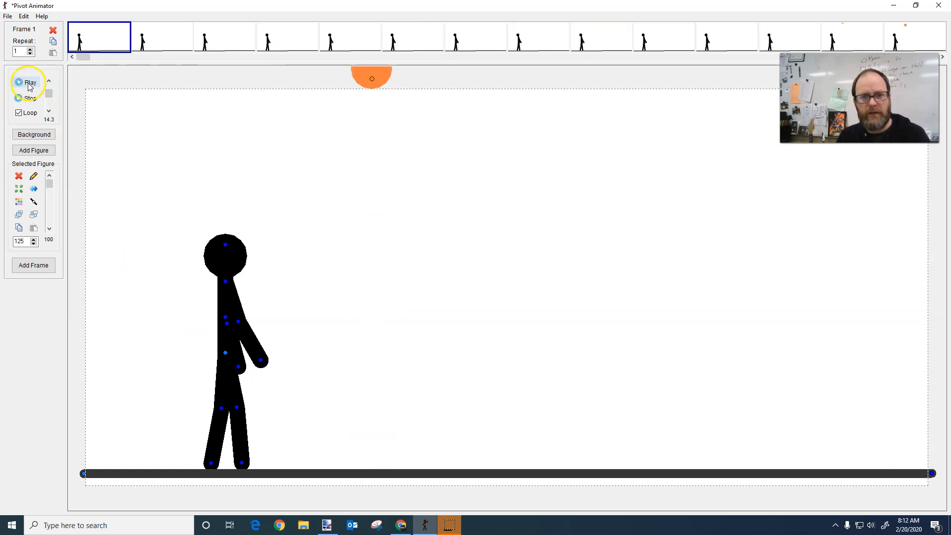
left_click(29, 85)
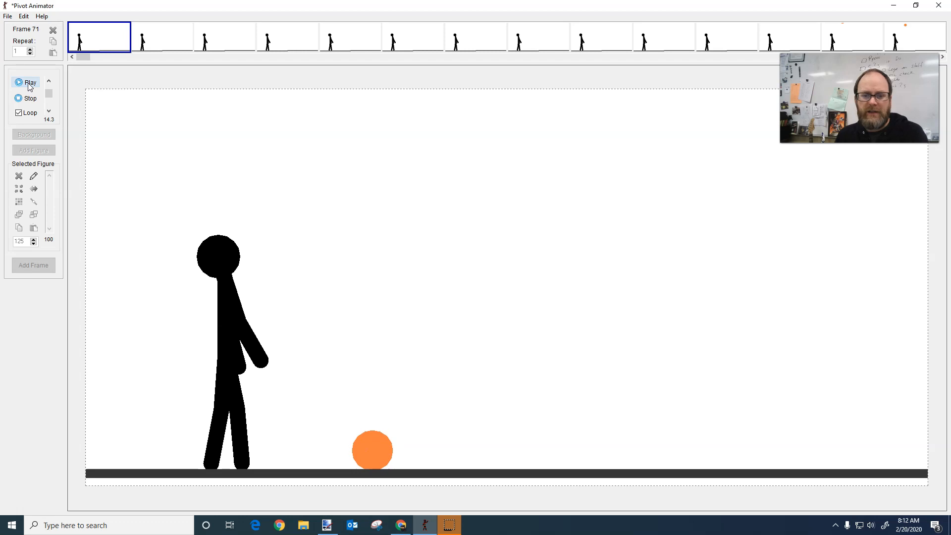
left_click(27, 98)
left_click(151, 199)
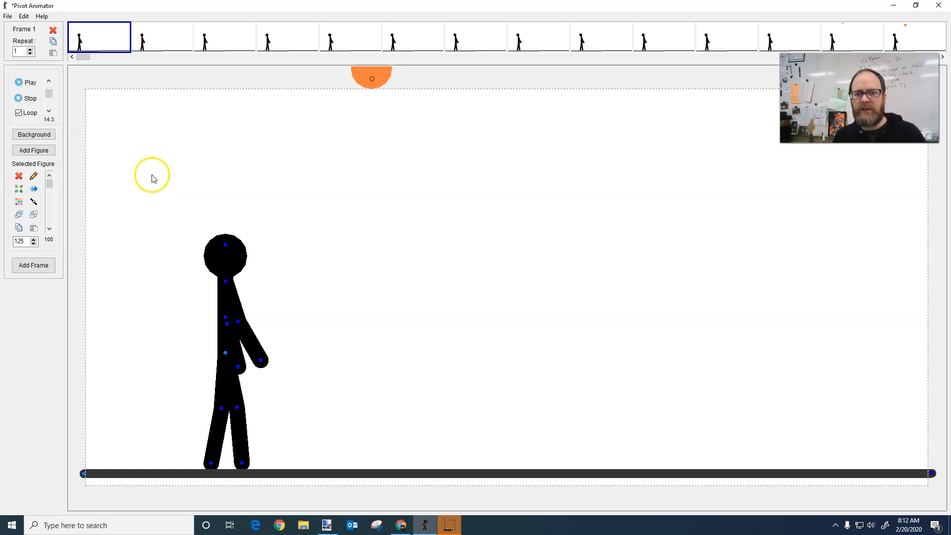
Save the animation
left_click(9, 19)
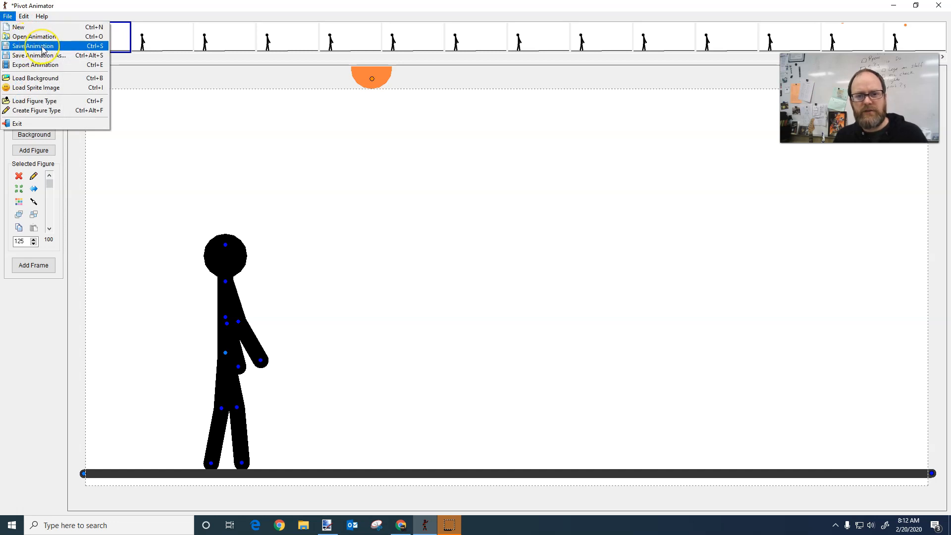
left_click(20, 15)
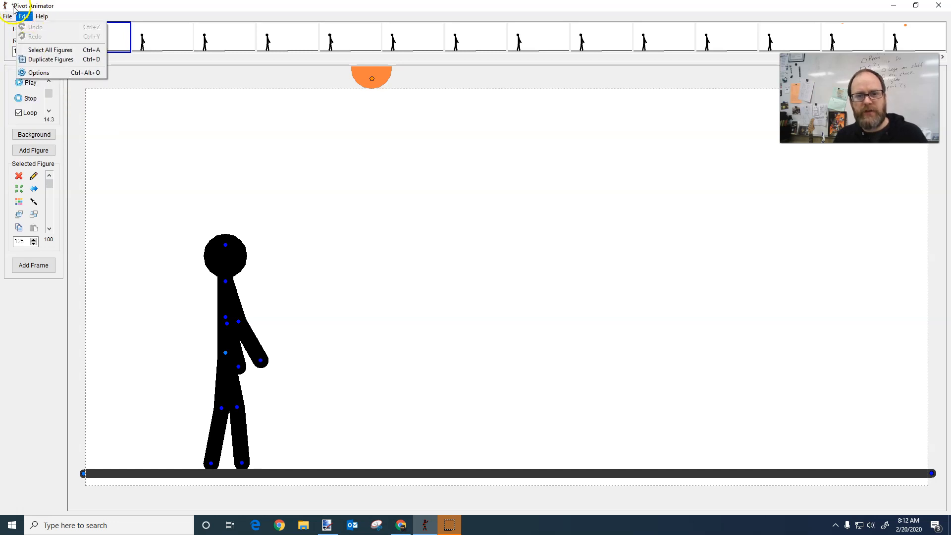
left_click(78, 6)
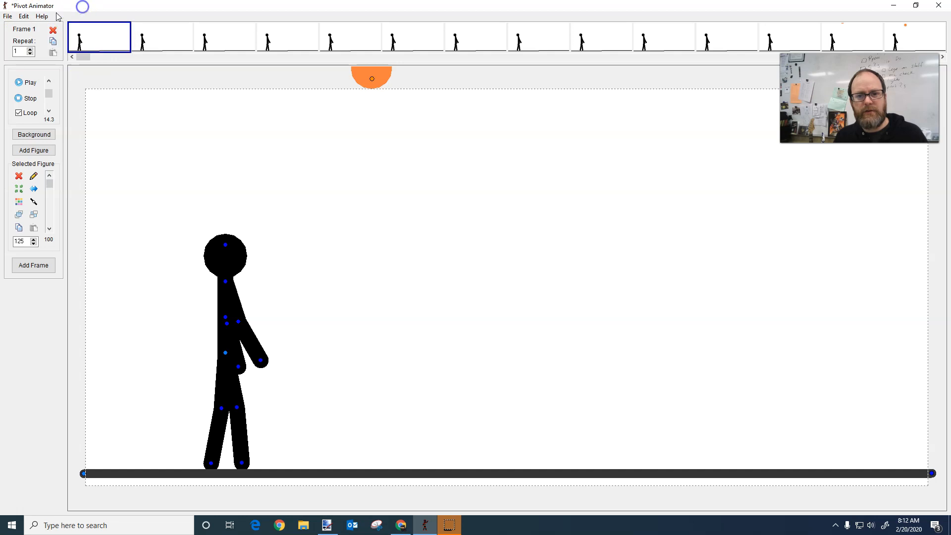
left_click(9, 18)
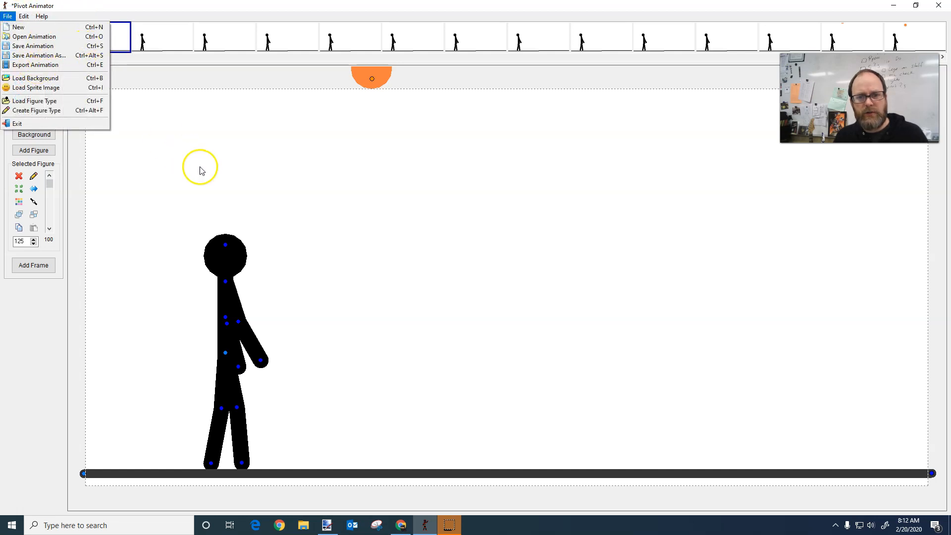
left_click(226, 166)
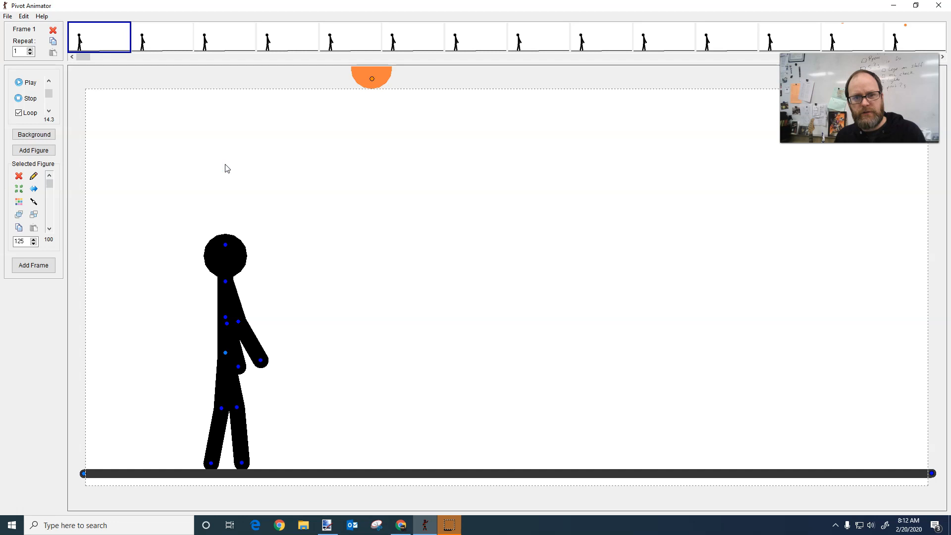
Start saving a copy of the animation and browse to All Classes H Drive > Period 1 Semester 1 > Digi 19-20 > Pivot
left_click(9, 17)
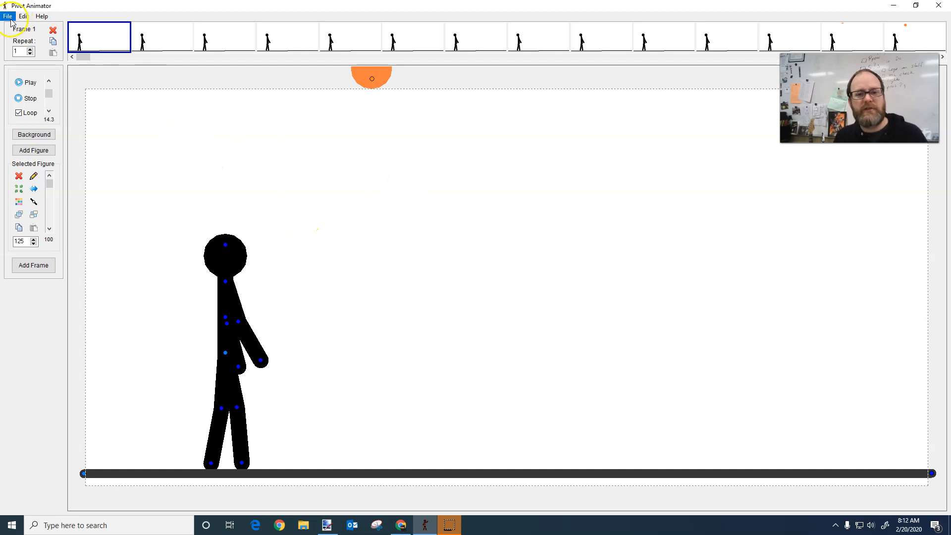
left_click(28, 56)
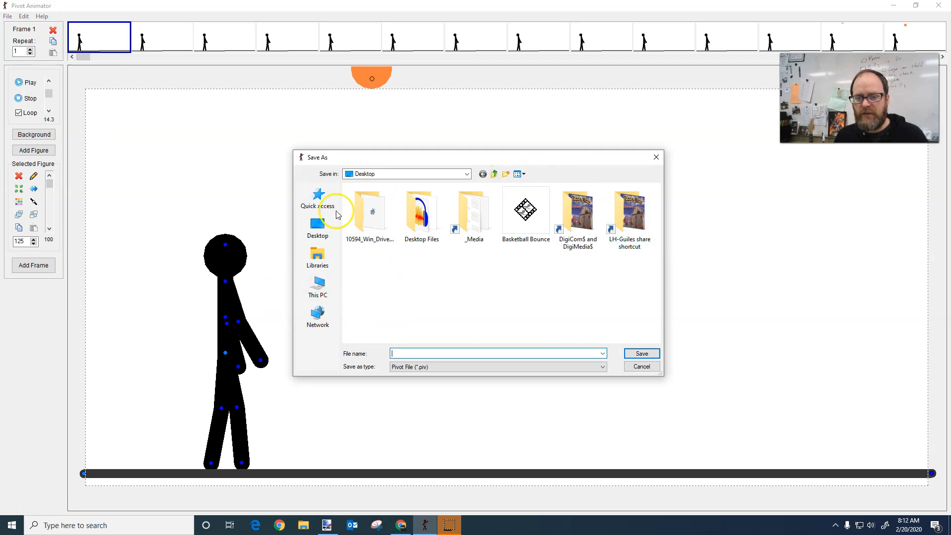
left_click(317, 285)
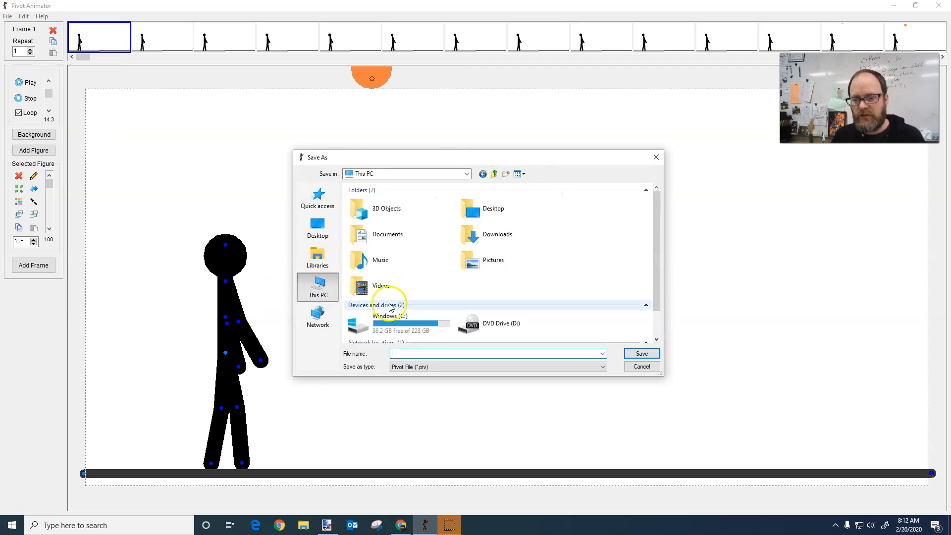
scroll(415, 309, "down", 2)
double_click(383, 319)
double_click(380, 209)
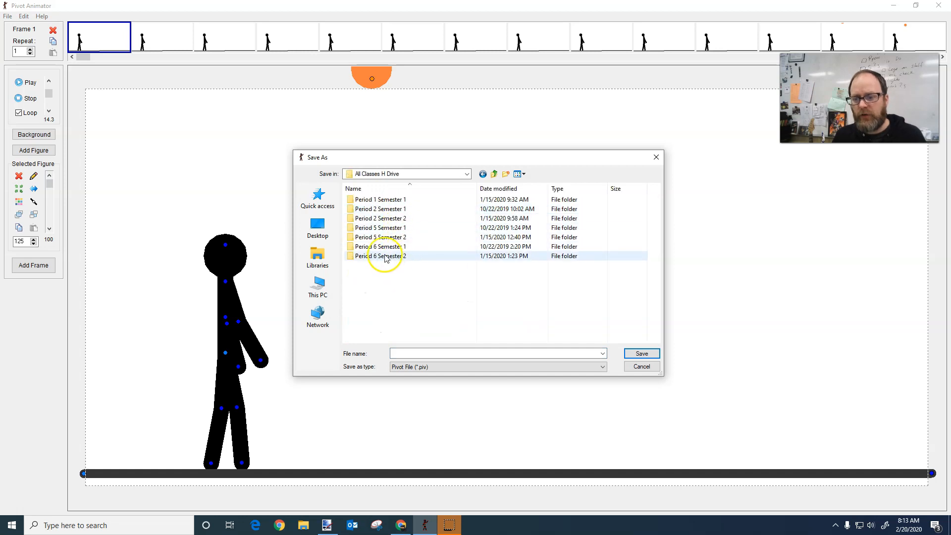
double_click(391, 200)
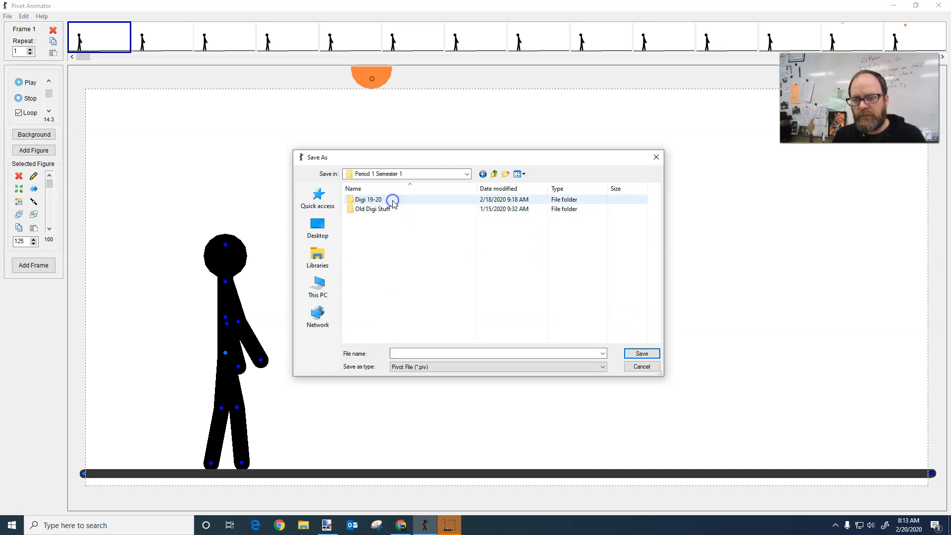
double_click(376, 200)
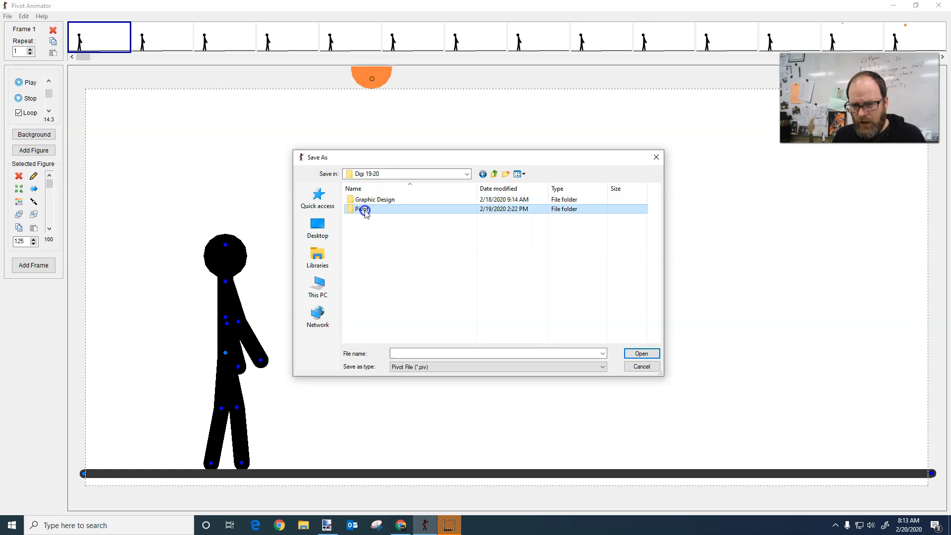
double_click(365, 209)
left_click(494, 174)
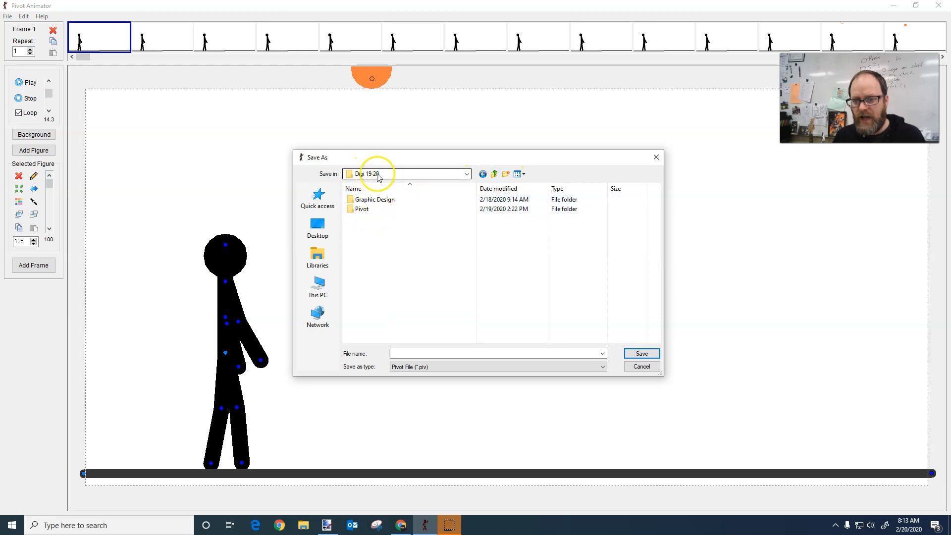
double_click(363, 211)
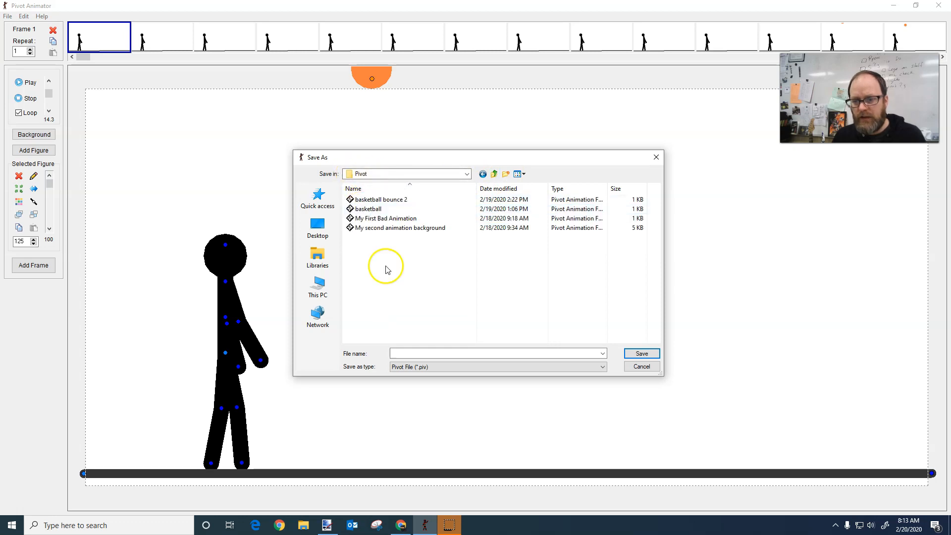
Name the file "basketball bounce 3" and save it as a Pivot file in the Pivot folder
left_click(411, 355)
type("b")
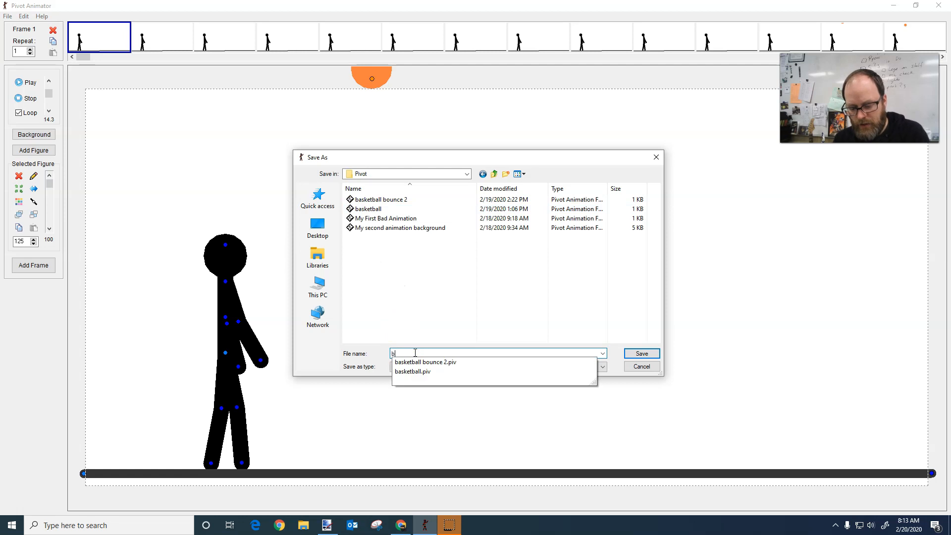
type("asketball bo")
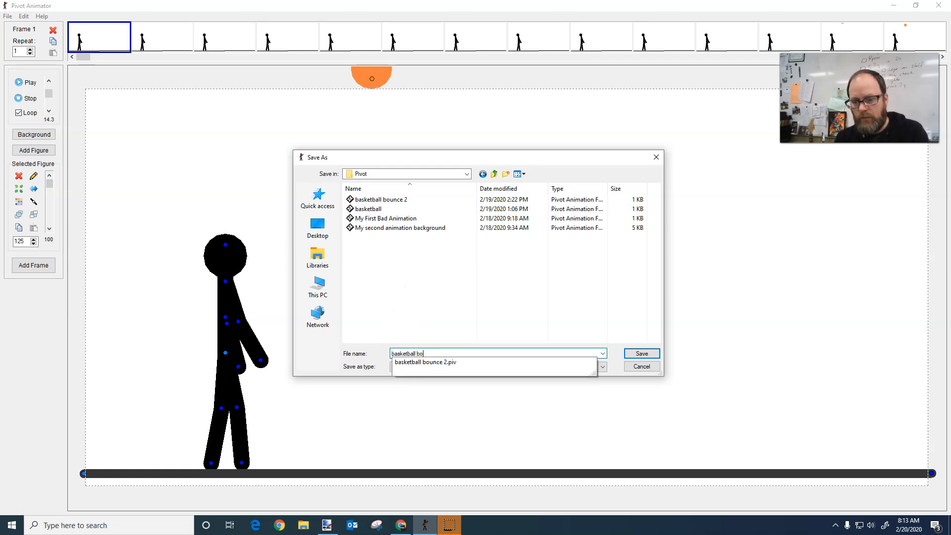
type("unce 3")
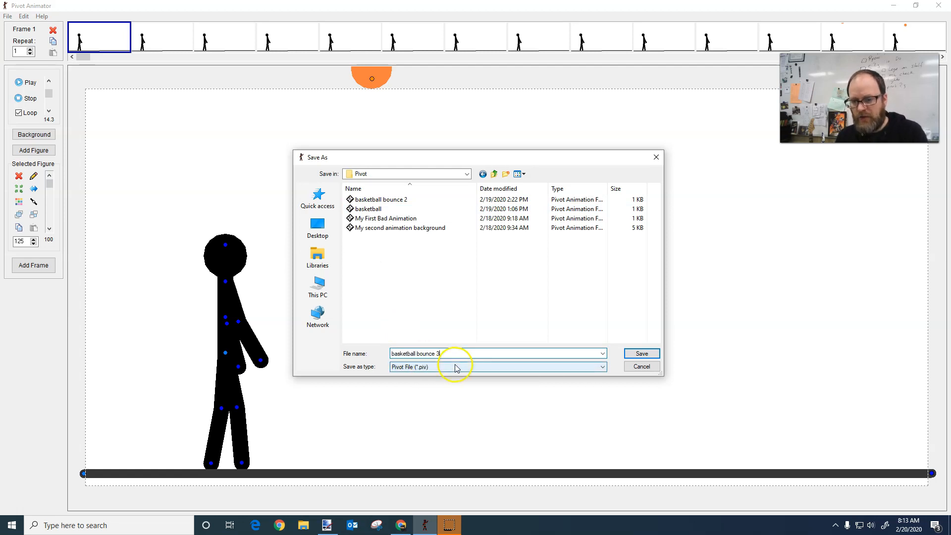
left_click(642, 353)
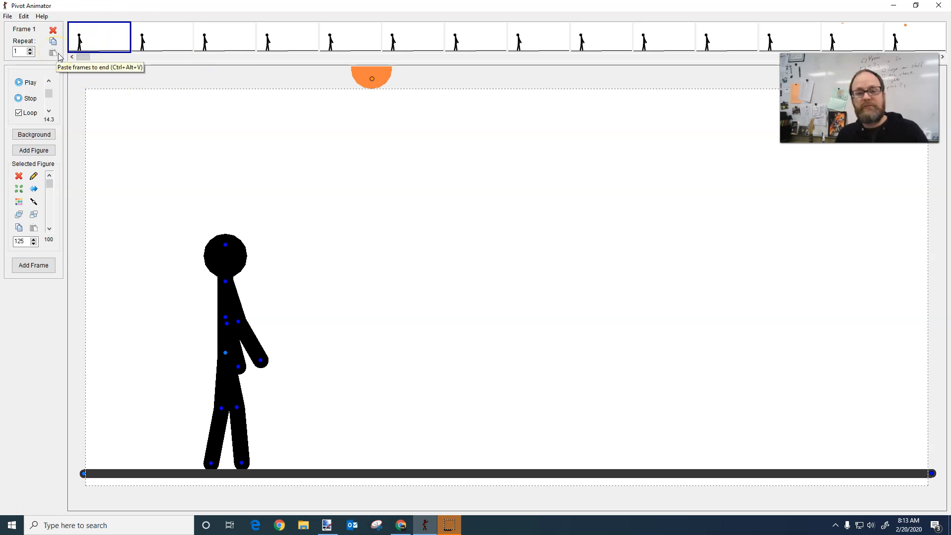
left_click(135, 40)
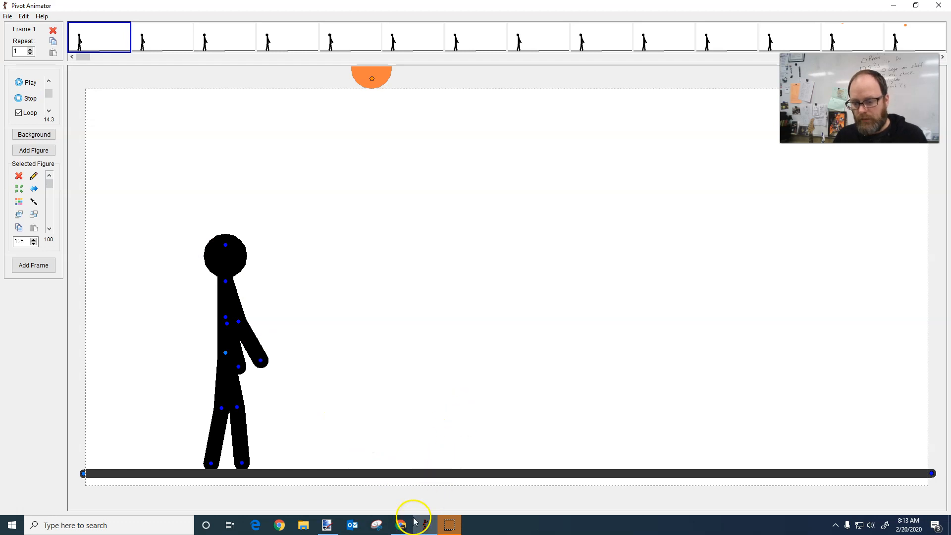
left_click(449, 526)
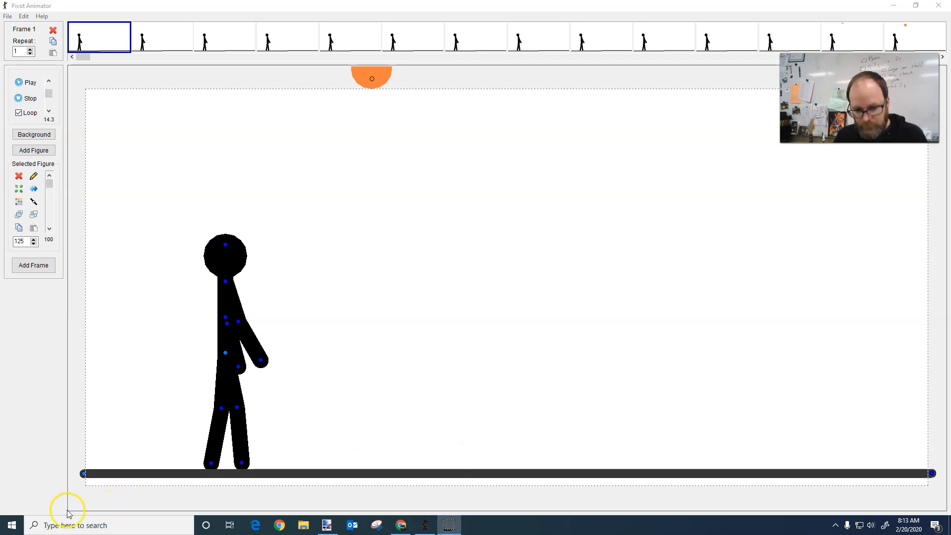